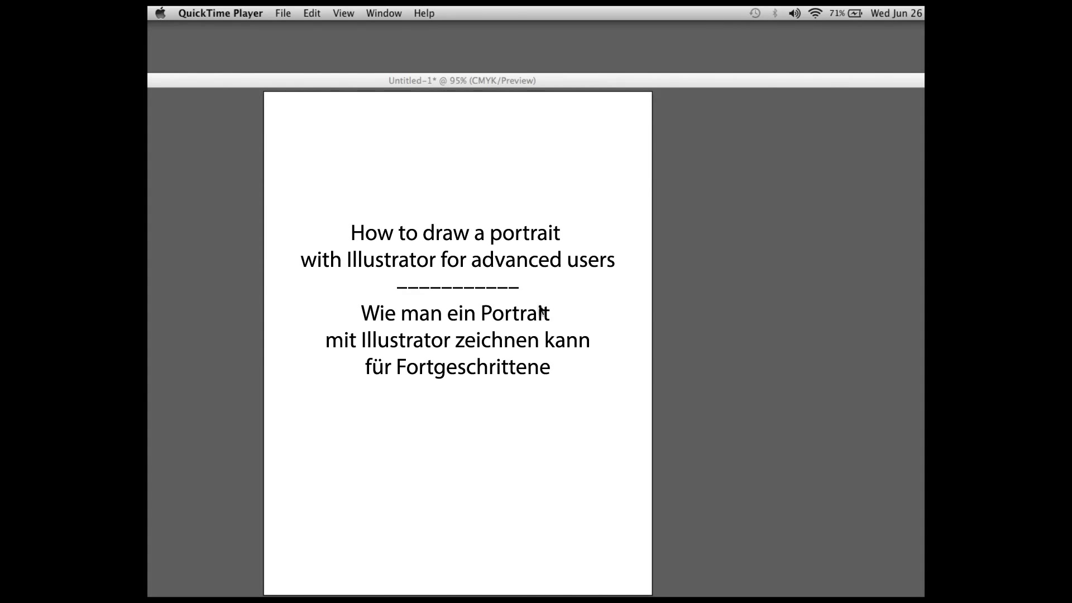
- Place the portrait photo on the page and lock its Background pic layer
left_click(346, 251)
left_click(247, 13)
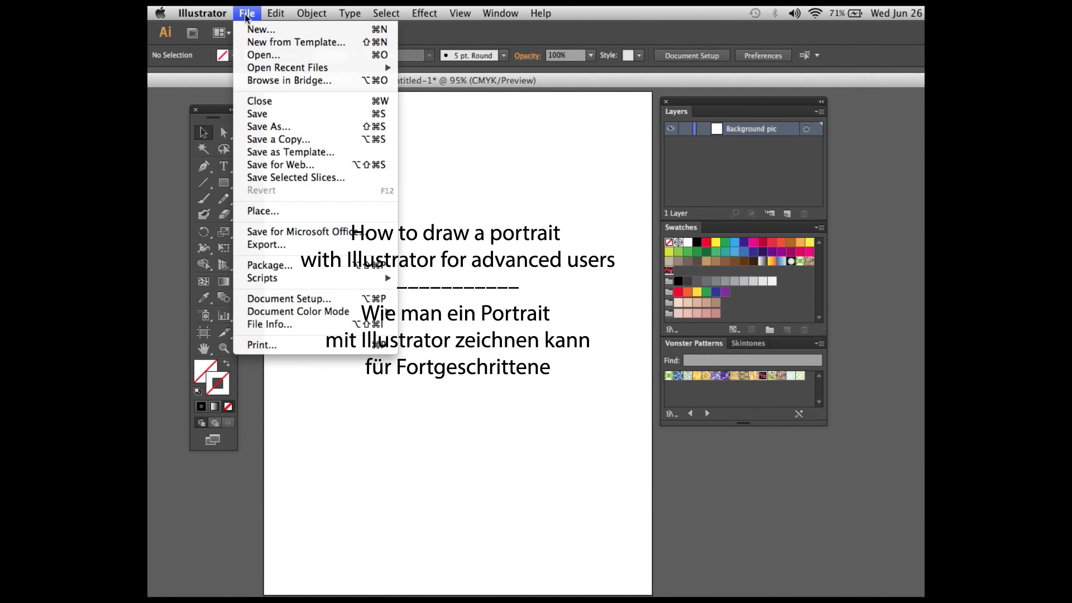
left_click(313, 213)
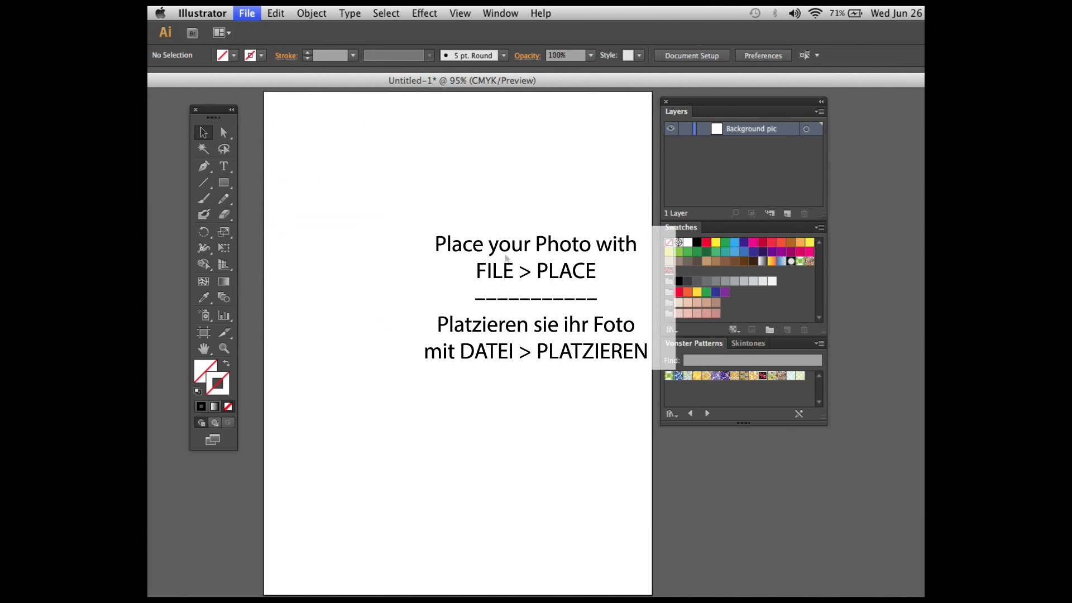
double_click(498, 135)
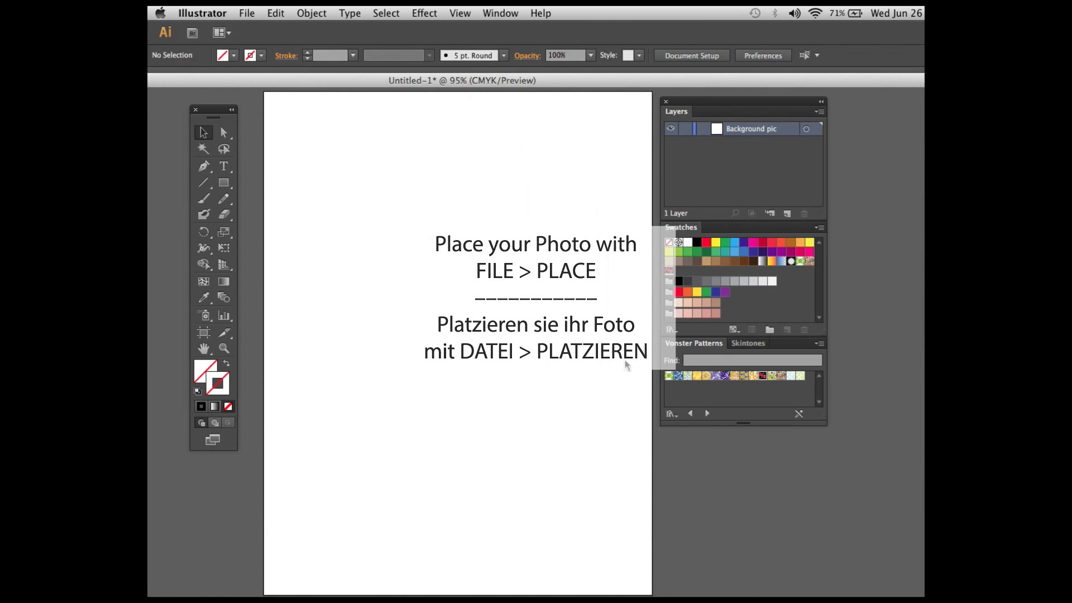
left_click(685, 129)
- Add a new layer named 'Lines' and tear off the Pen tool flyout as a panel
left_click(787, 214)
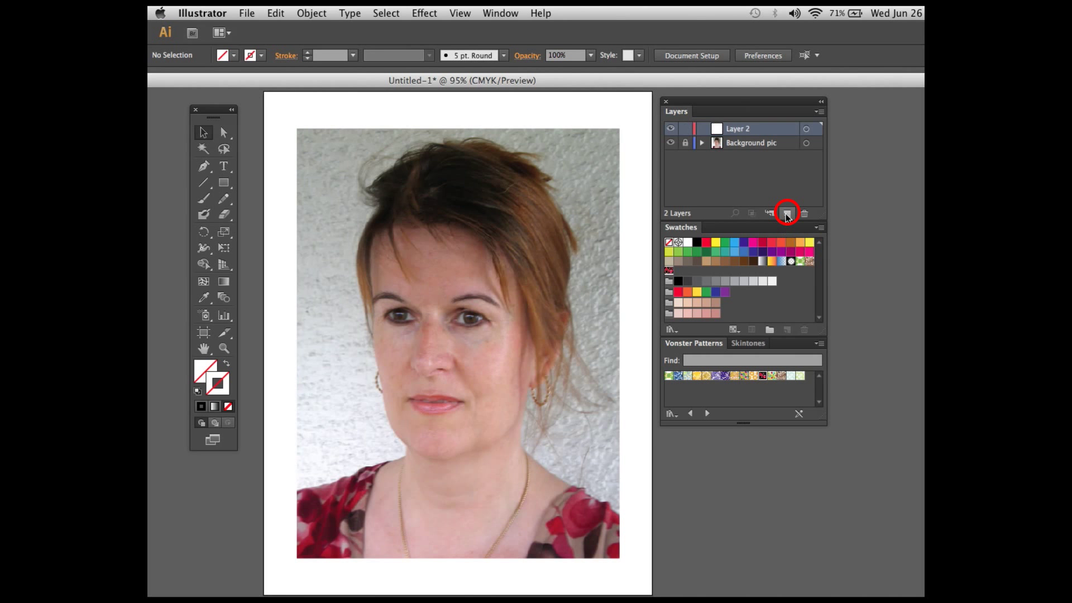
double_click(733, 129)
type("L")
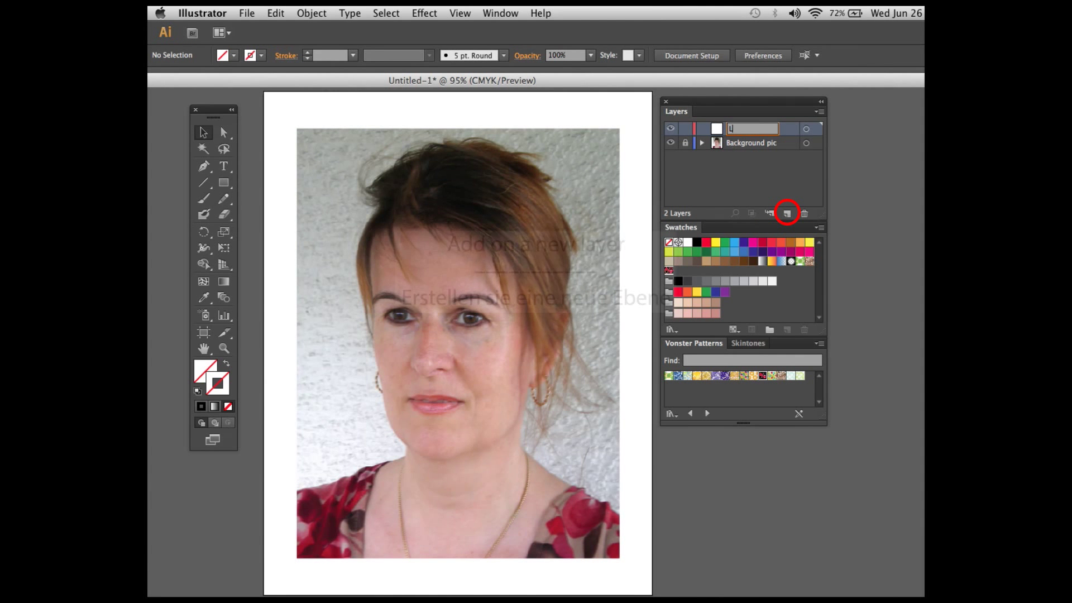
type("ines")
key("Return")
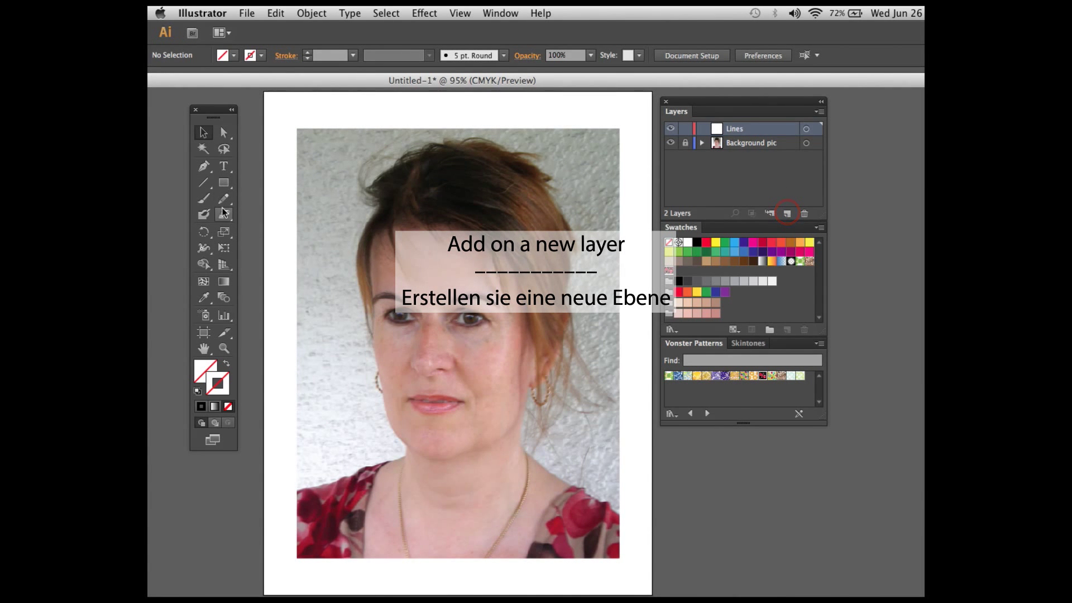
mouse_move(203, 165)
left_mouse_down()
mouse_move(347, 169)
mouse_move(397, 186)
left_mouse_up()
left_click_drag(274, 171, 323, 129)
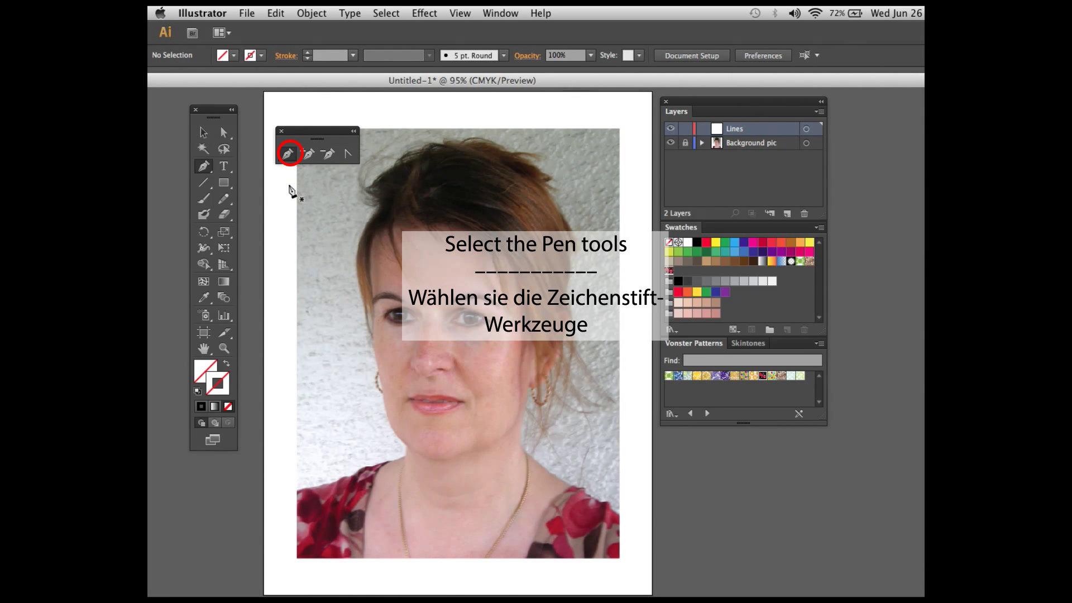
- Trace the face outline from hairline around the chin and jaw in black
left_click(384, 225)
left_click(363, 236)
left_click(365, 272)
left_click(366, 307)
left_click(370, 343)
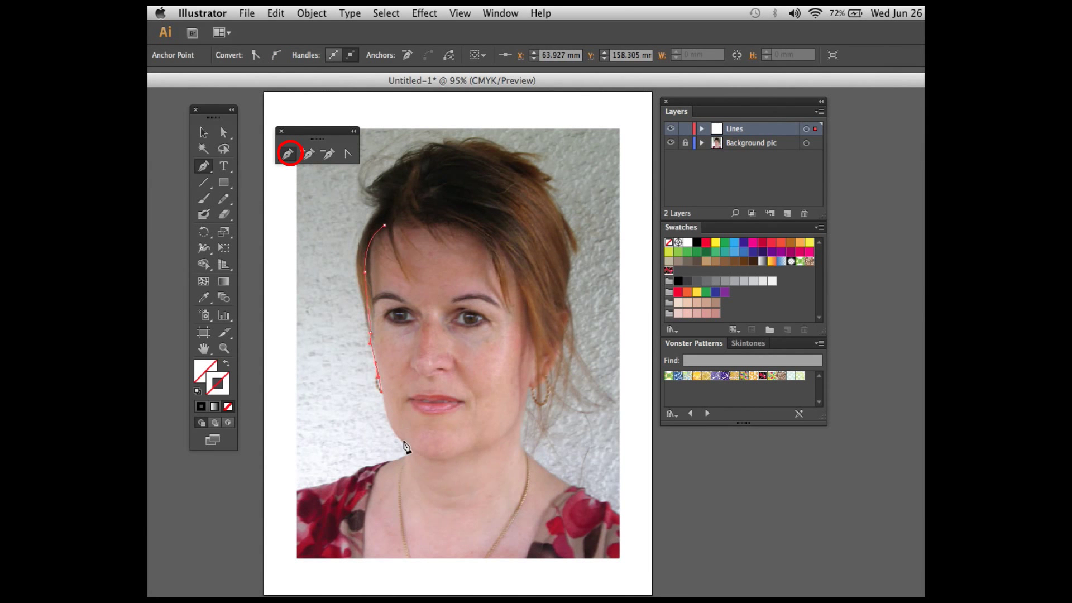
left_click(480, 445)
left_click(503, 438)
left_click(514, 419)
left_click(526, 399)
left_click_drag(534, 333, 534, 329)
left_click_drag(462, 215, 520, 223)
left_click(385, 226)
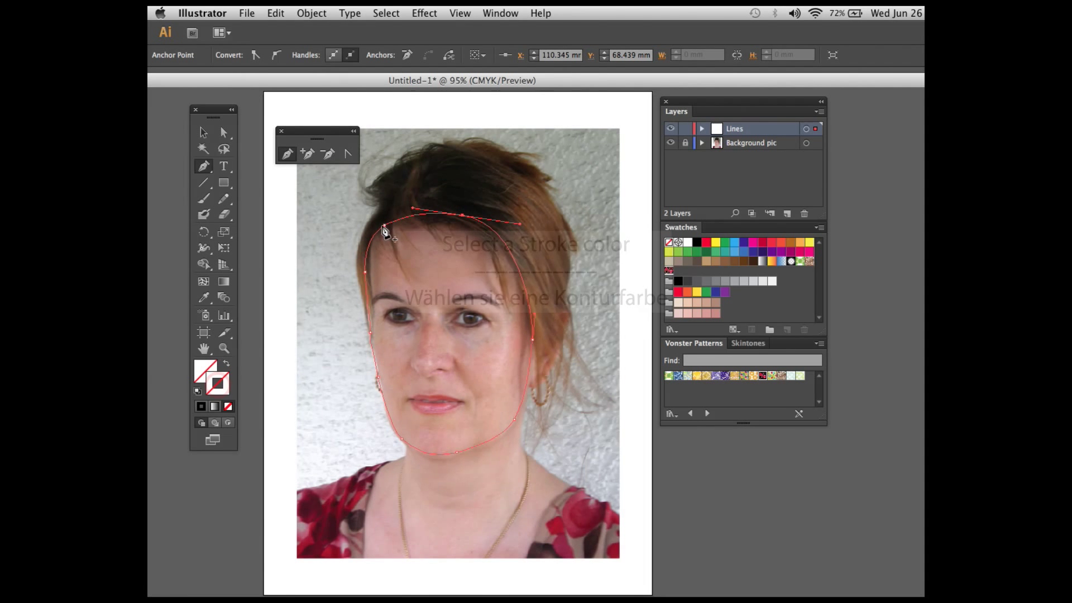
key("F6")
- Trace the neckline, the right ear and both shoulder lines
left_click(375, 399)
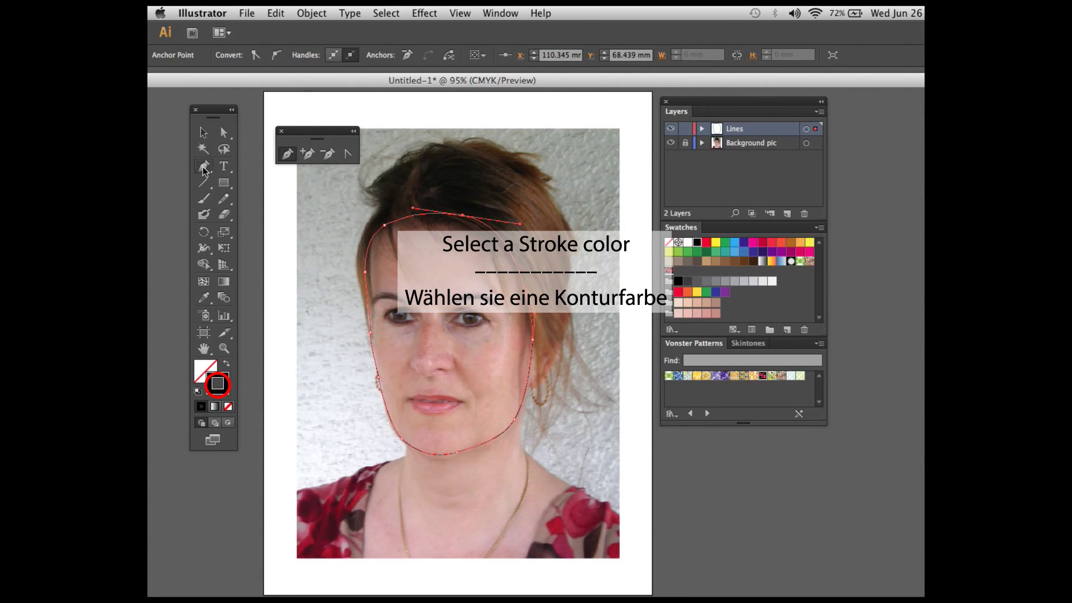
left_click(363, 556)
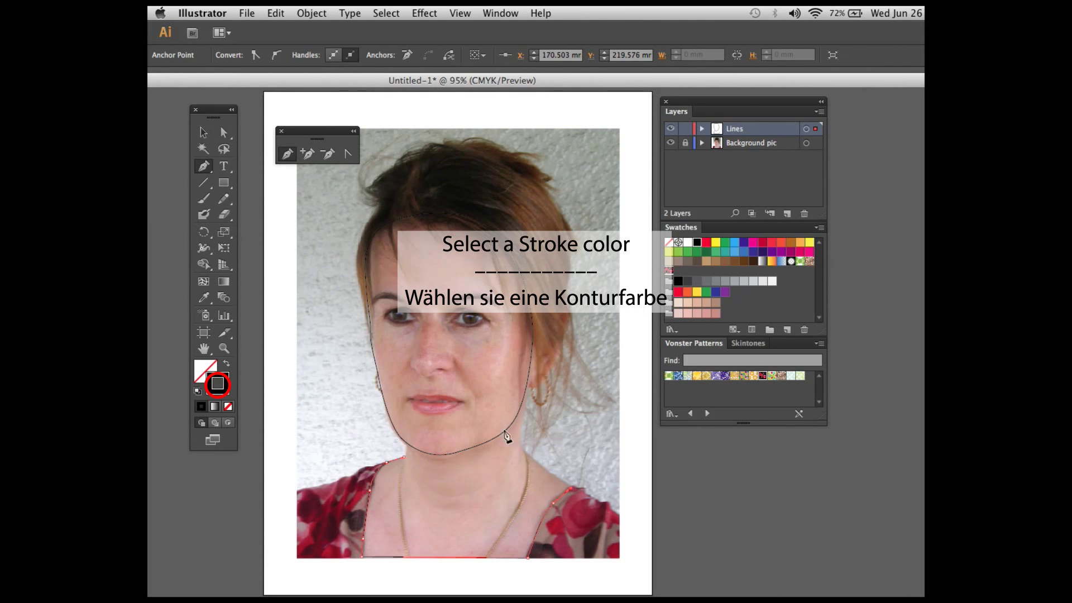
left_click_drag(560, 316, 533, 335)
left_click(533, 335)
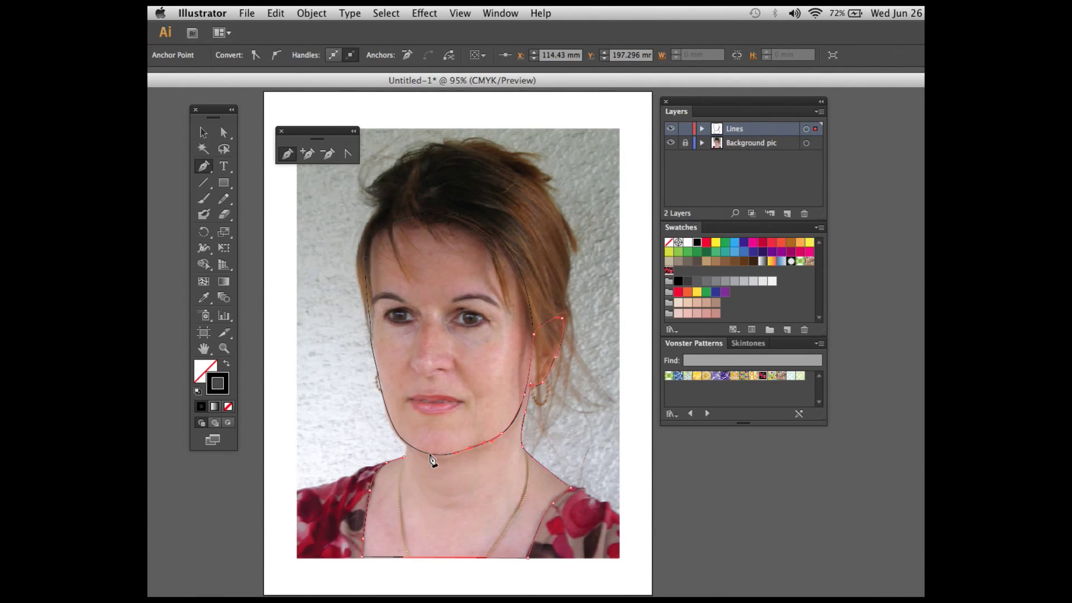
left_click_drag(297, 493, 360, 474)
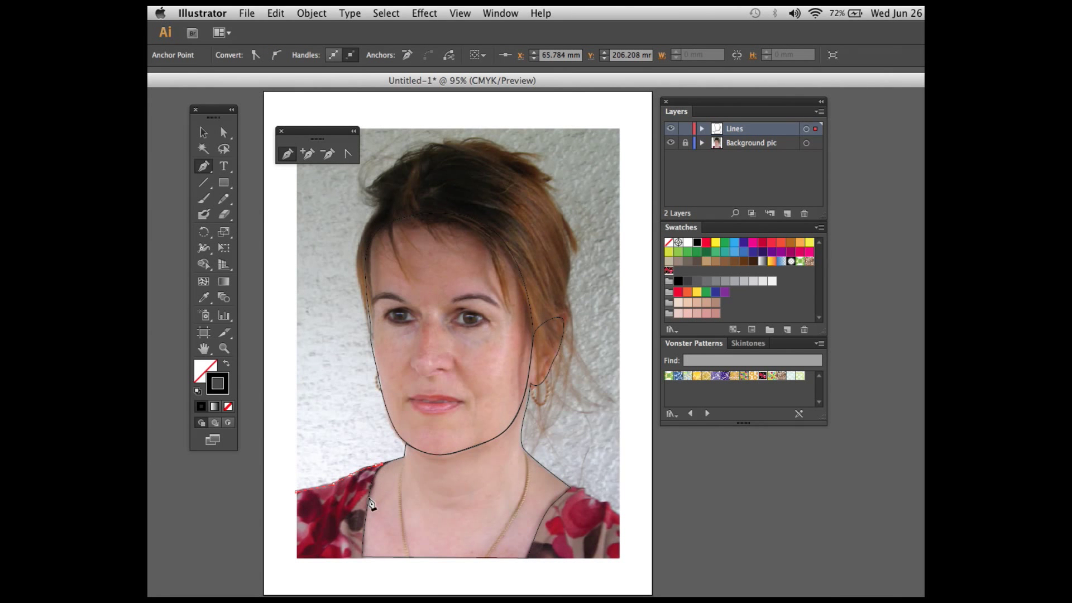
left_click(296, 557)
left_click_drag(570, 487, 610, 510)
- Trace the hair strands near the ear and the fringe across the forehead
left_click_drag(385, 226, 413, 273)
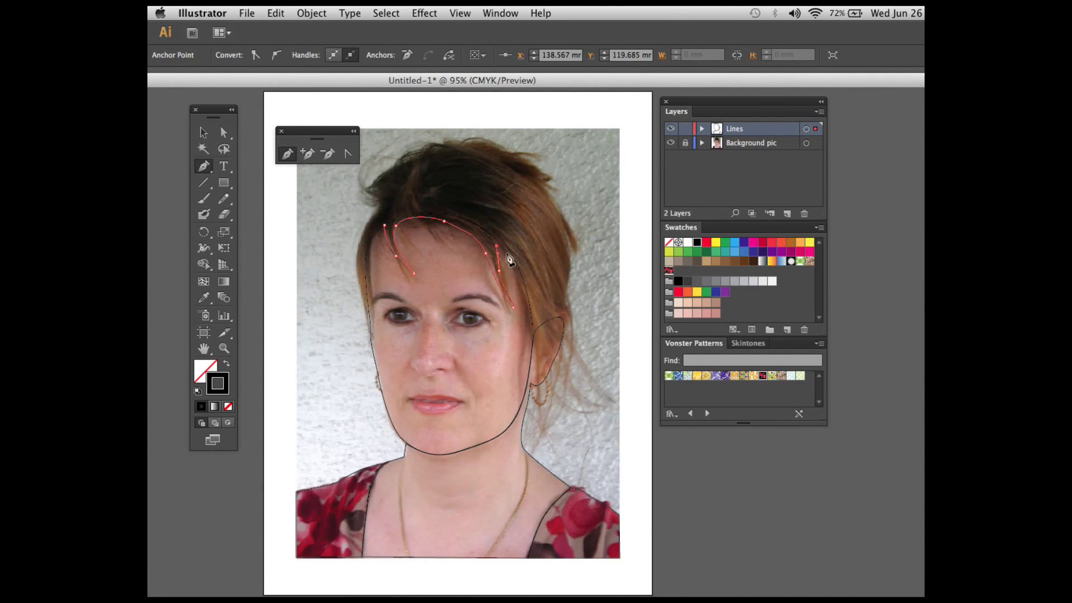
left_click(599, 404)
left_click_drag(552, 353, 569, 384)
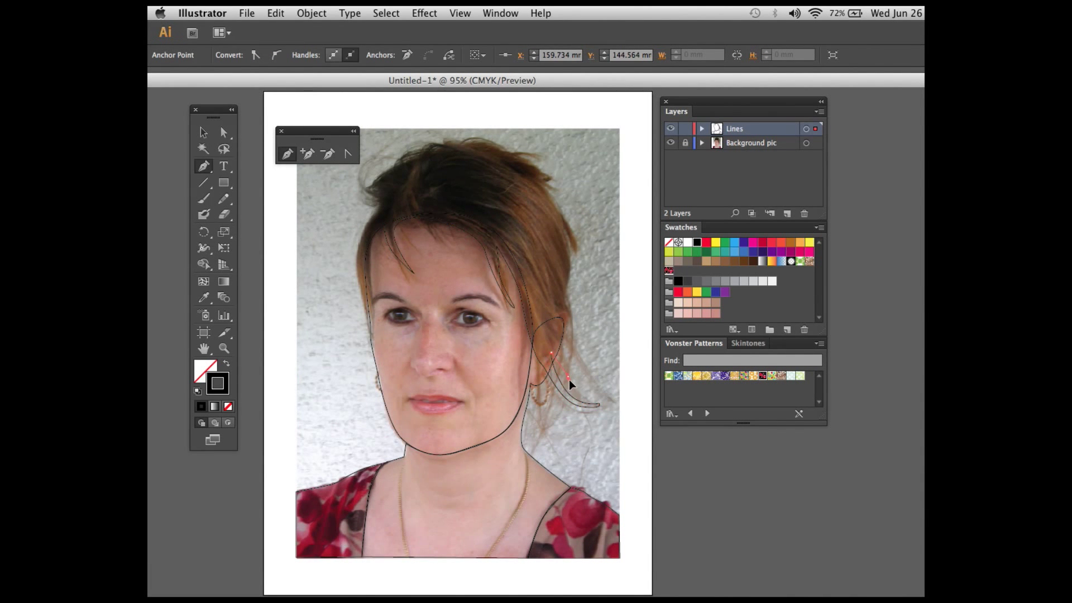
left_click(565, 323)
left_click(553, 202, "ctrl")
left_click(445, 145)
left_click(404, 159)
left_click(371, 190)
left_click(384, 226)
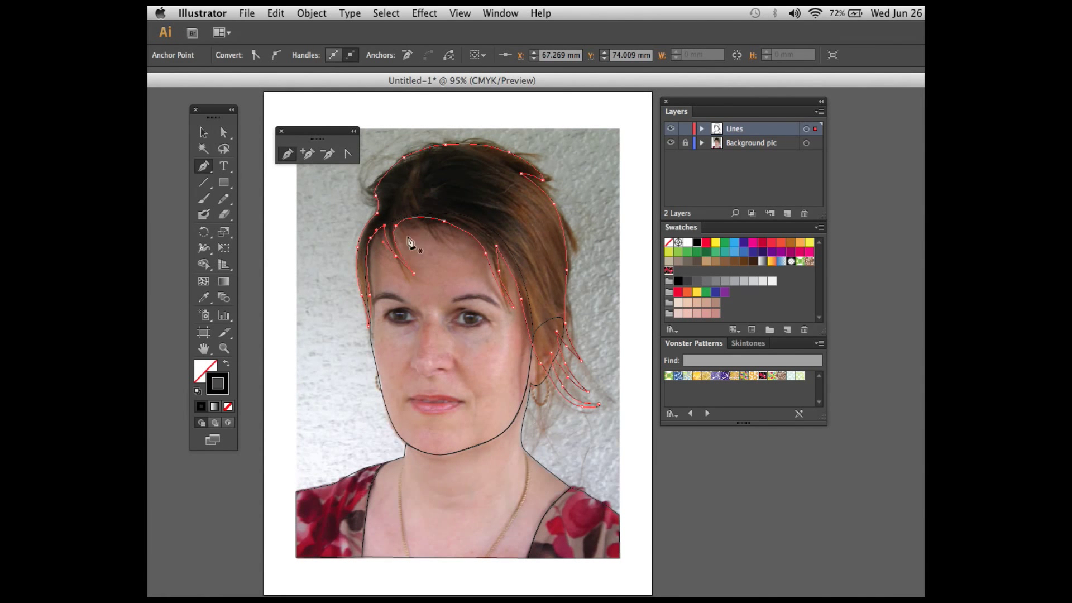
left_click(212, 134)
left_click(325, 219)
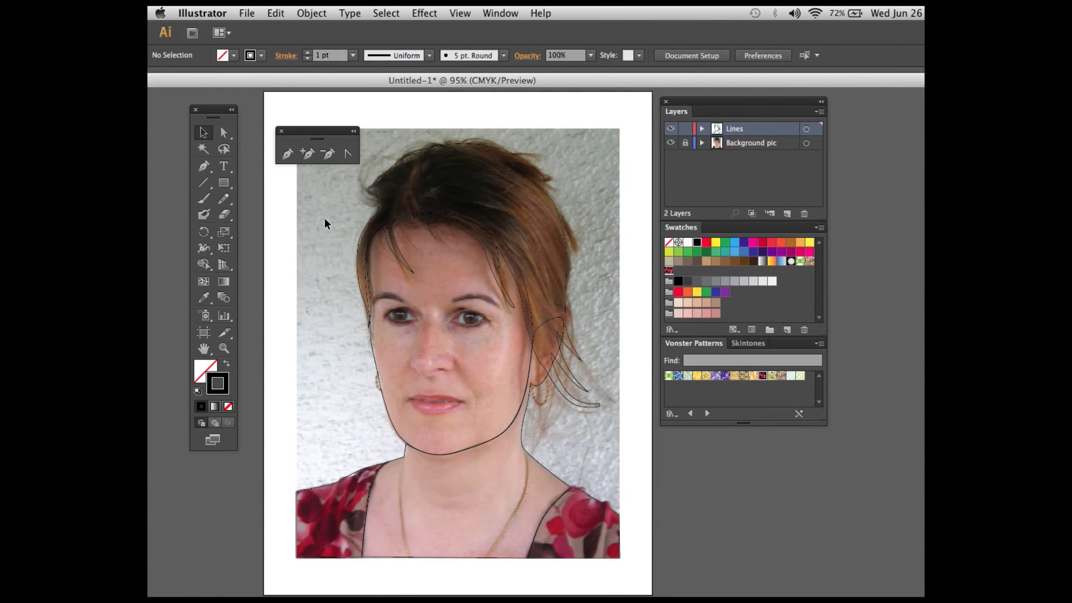
- Give all paths a 3 pt stroke and hide the photo layer
left_click(386, 13)
left_click(383, 29)
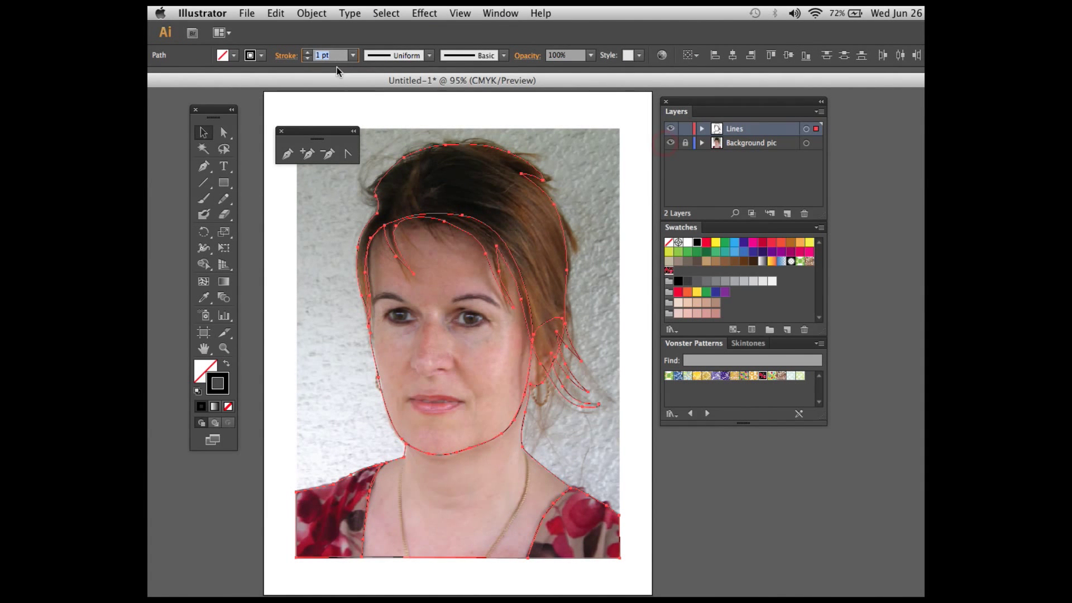
type("3")
key("Return")
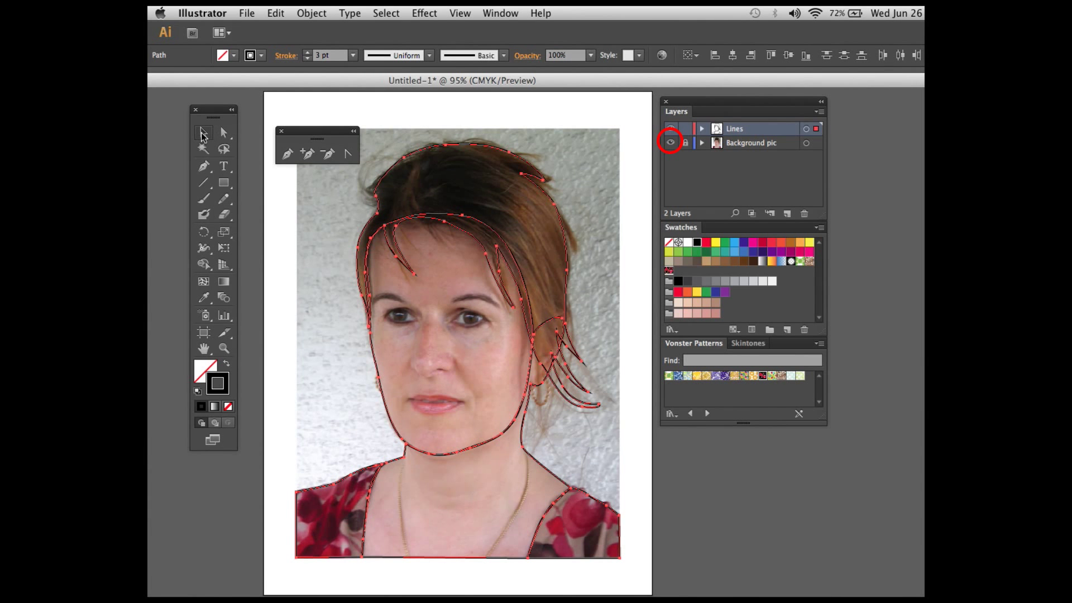
left_click(203, 134)
left_click(311, 250)
left_click(670, 142)
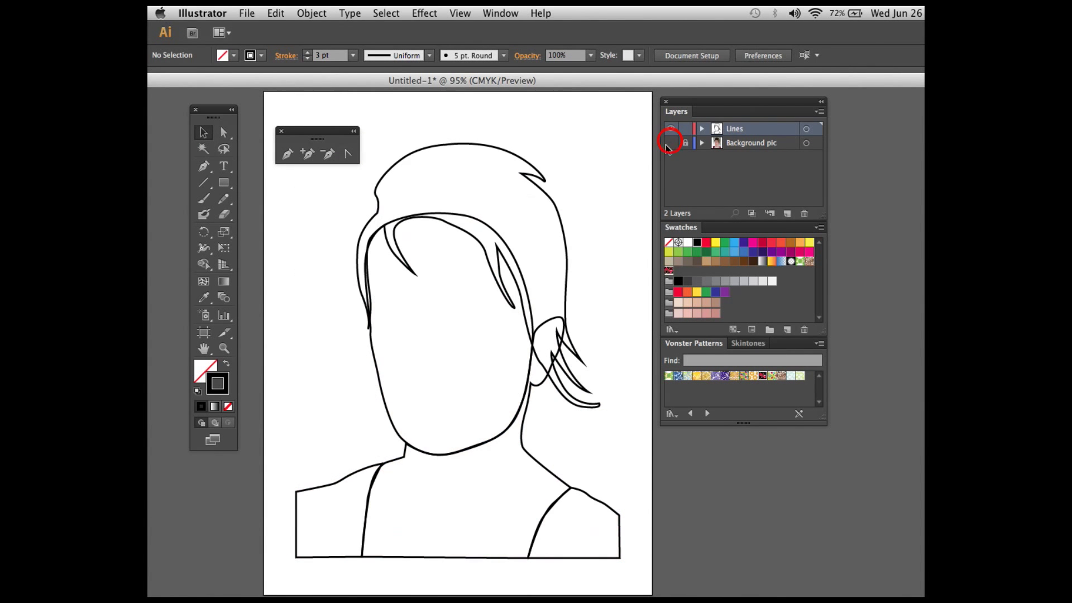
- Use the Width Tool to thicken the hair, head, neck and shoulder strokes
left_click(424, 148)
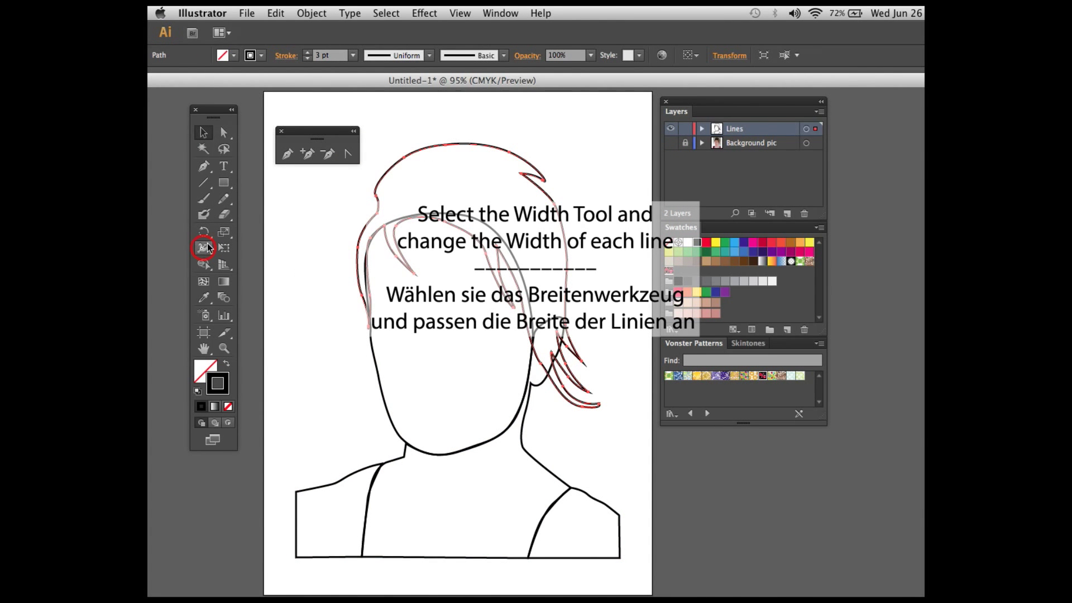
left_click_drag(209, 250, 269, 250)
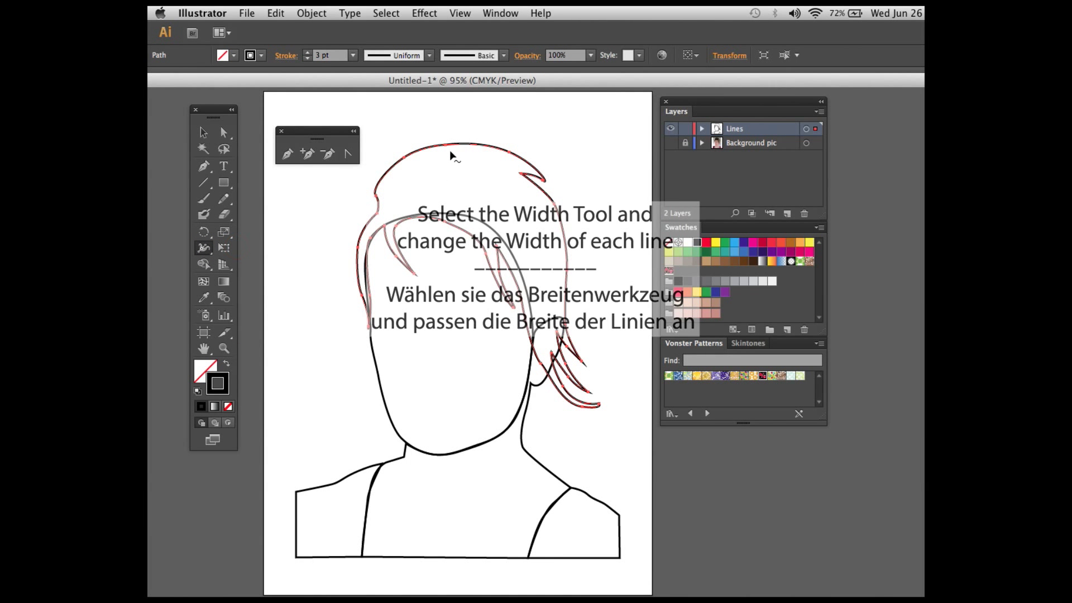
left_click_drag(446, 147, 445, 149)
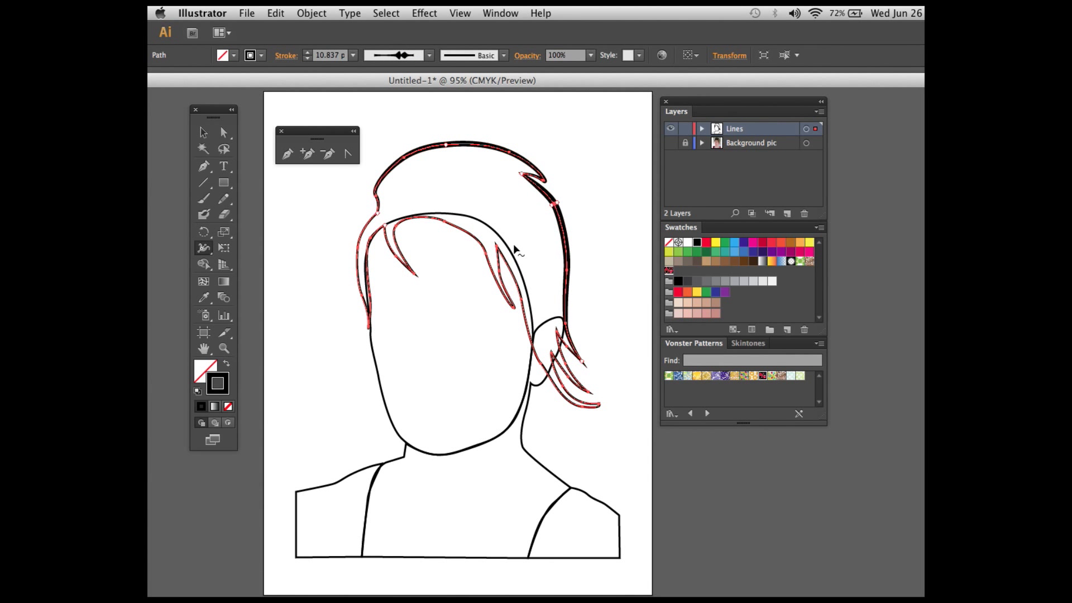
left_click_drag(479, 256, 482, 259)
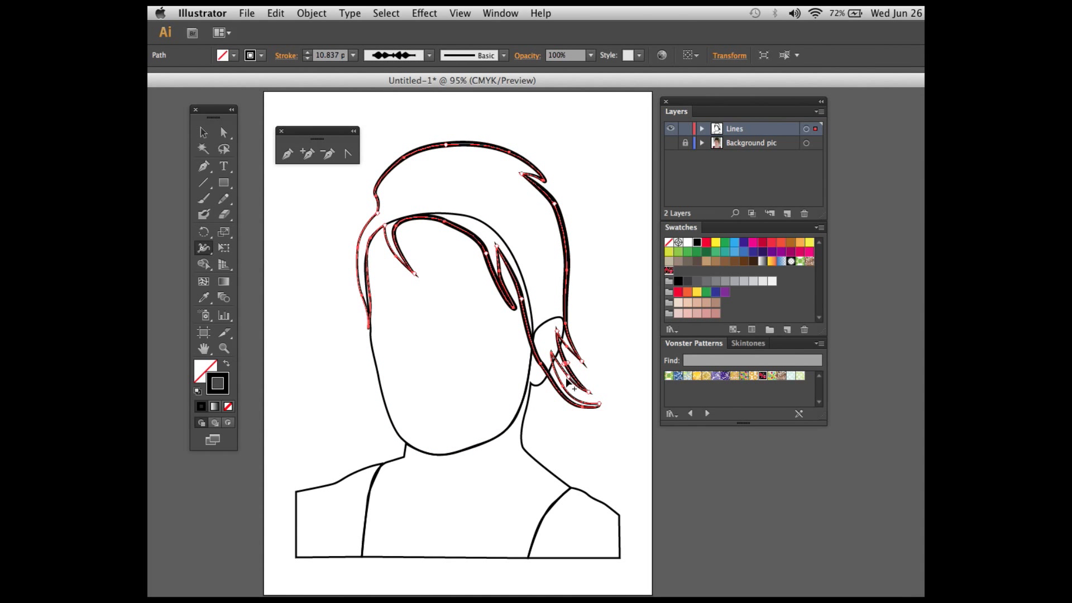
left_click_drag(357, 247, 362, 253)
left_click_drag(398, 460, 401, 459)
left_click_drag(539, 520, 546, 525)
left_click_drag(620, 515, 623, 513)
left_click_drag(369, 562, 373, 565)
- Fill the hair brown, face and neck skin-toned, and the shoulders patterned
key("a")
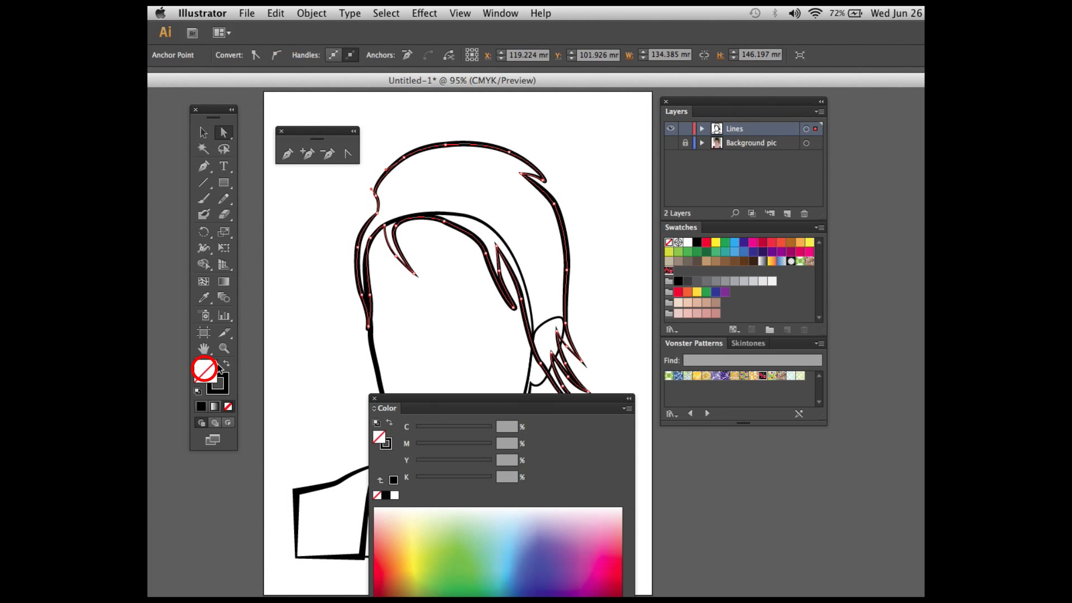
left_click(701, 306)
mouse_move(763, 375)
left_mouse_down()
mouse_move(329, 520)
mouse_move(580, 530)
left_mouse_up()
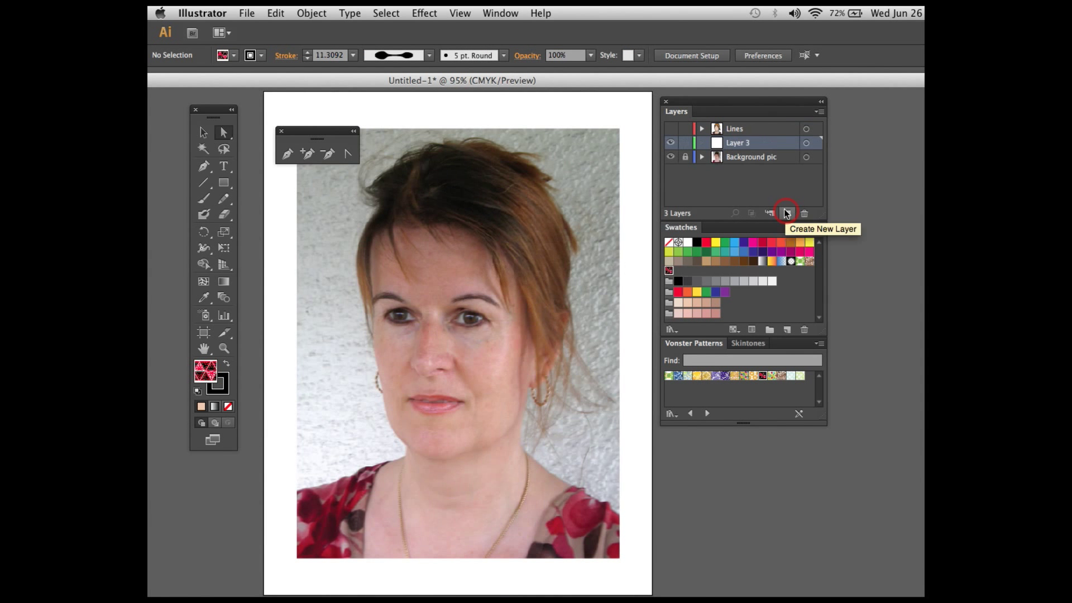
- Move the new layer above Lines, name it 'facial details', and zoom into the face
left_click_drag(745, 122, 745, 120)
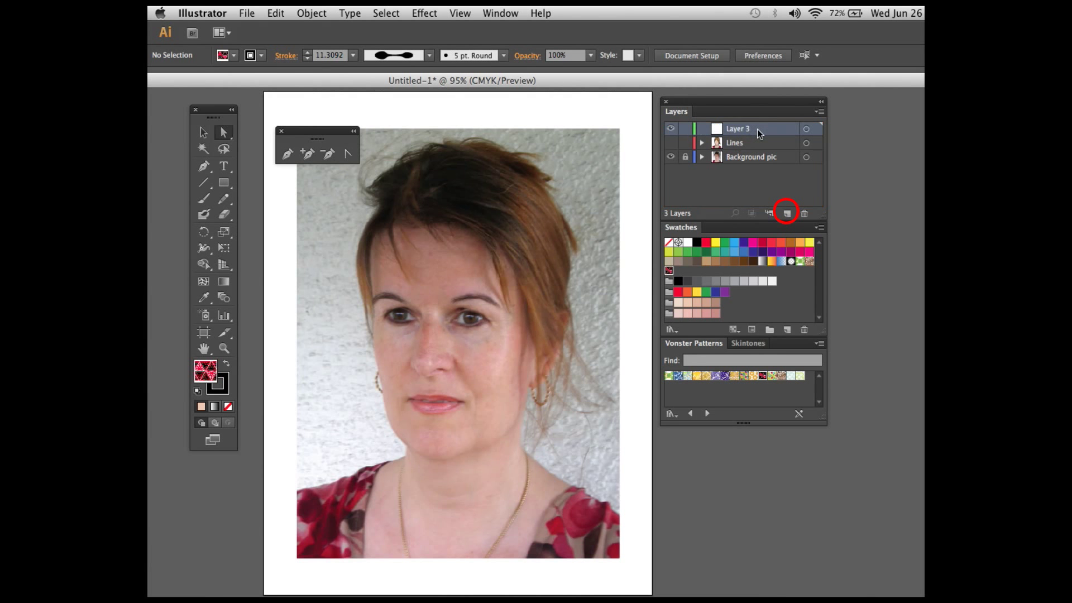
double_click(735, 131)
type("facial details")
key("Return")
left_click_drag(329, 250, 570, 455)
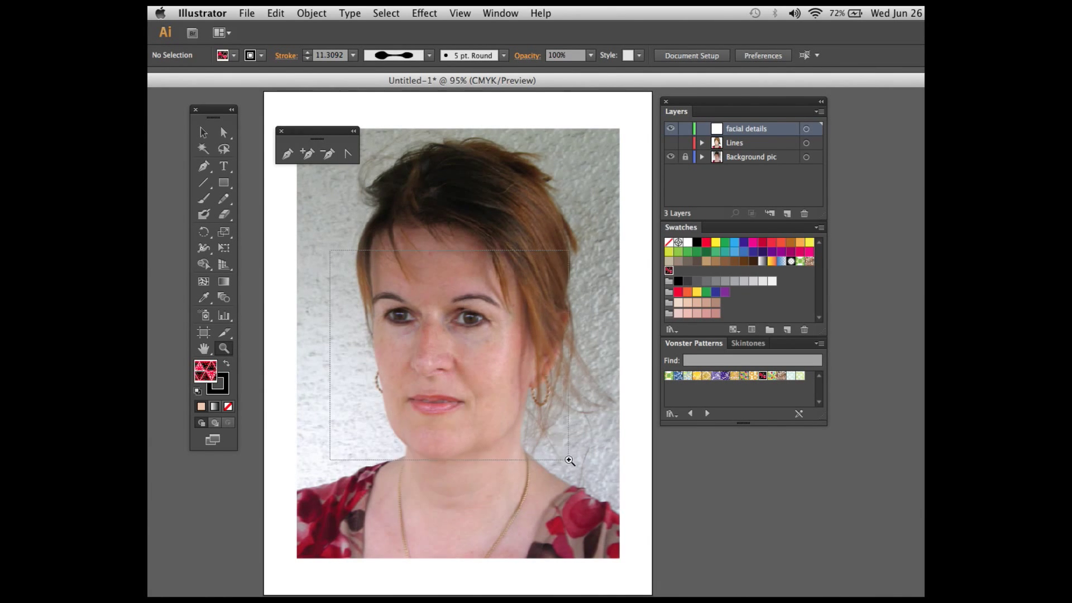
left_click_drag(691, 104, 759, 109)
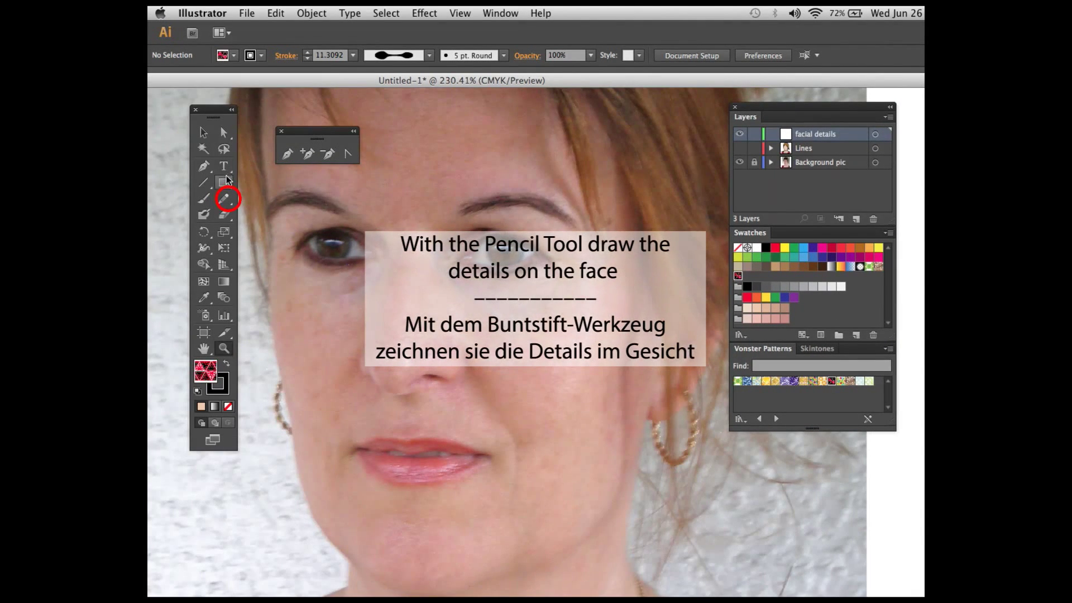
left_click_drag(223, 198, 274, 200)
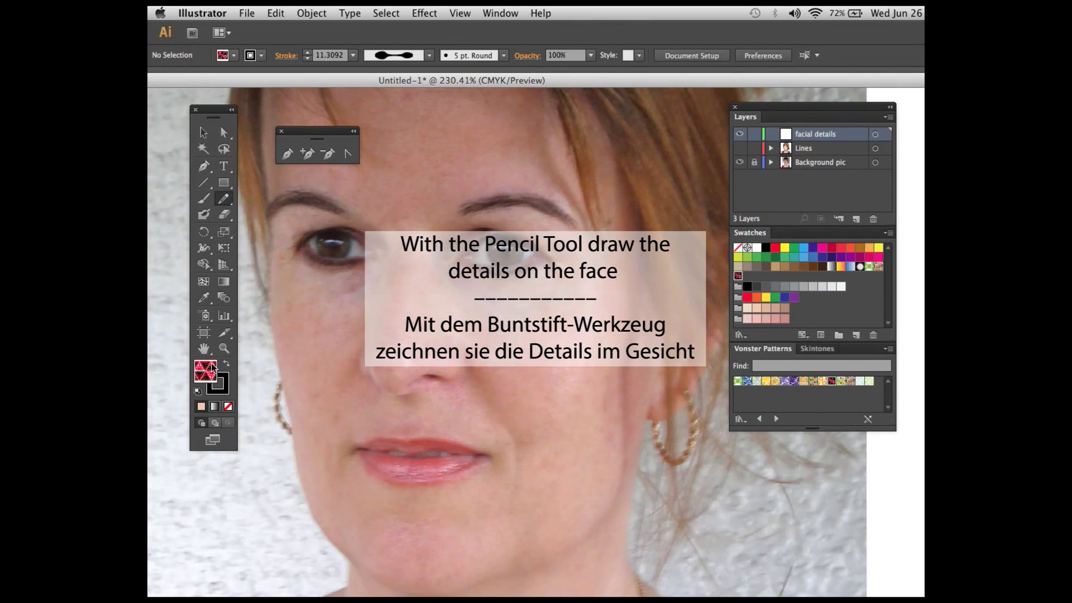
- Set up the Pencil tool with no fill and a black stroke
left_click(228, 406)
double_click(224, 199)
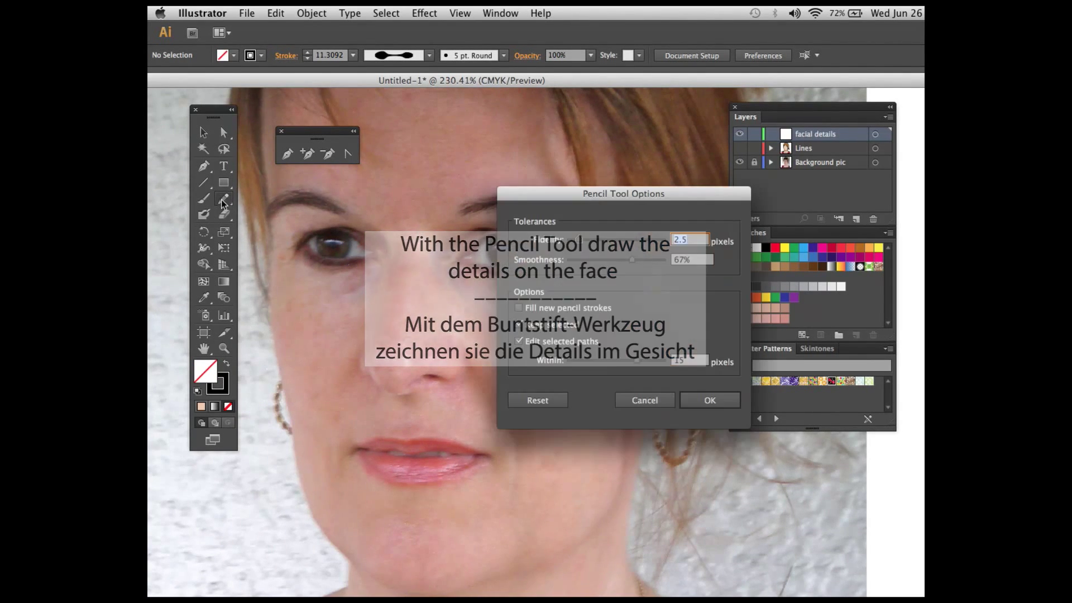
left_click(690, 400)
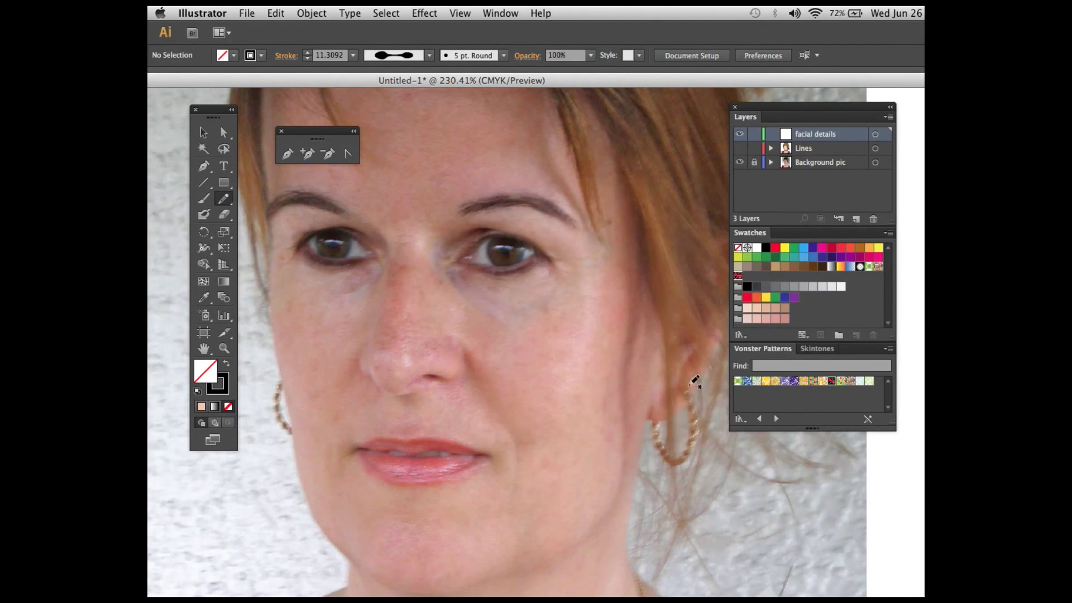
left_click(227, 382)
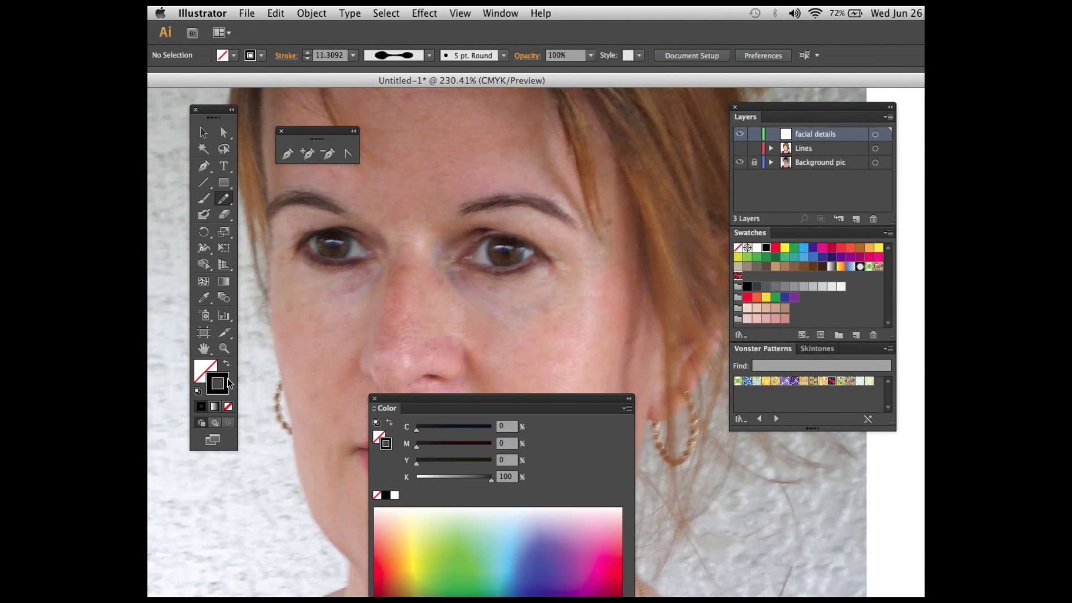
left_click(374, 399)
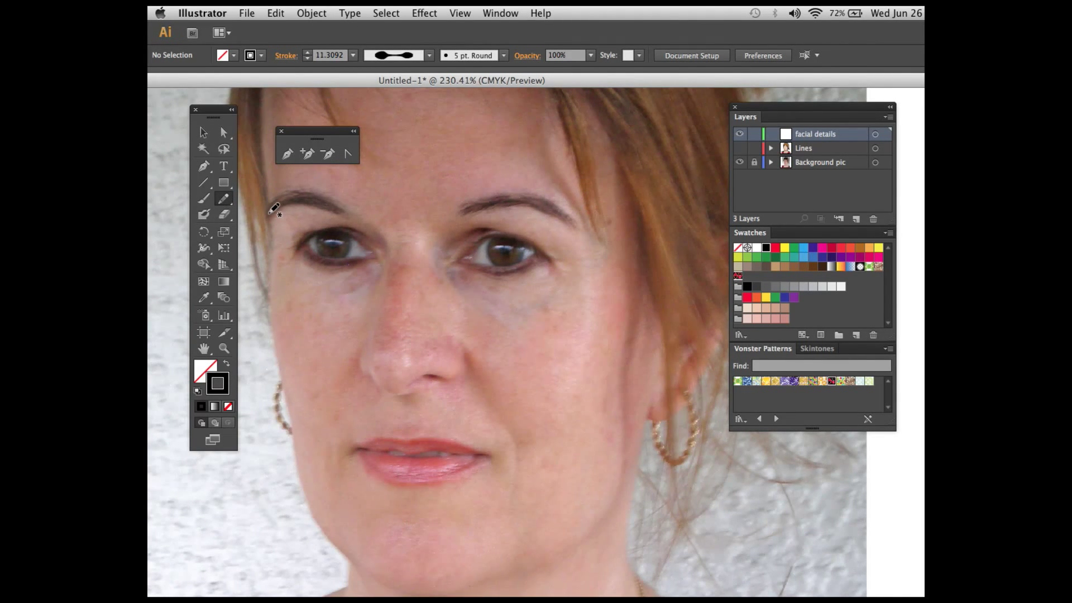
- Draw pencil lines over both eyebrows, the upper eyelid and the lips
left_click_drag(269, 212, 364, 210)
left_click_drag(558, 211, 601, 222)
left_click_drag(460, 254, 579, 248)
left_click_drag(395, 444, 494, 448)
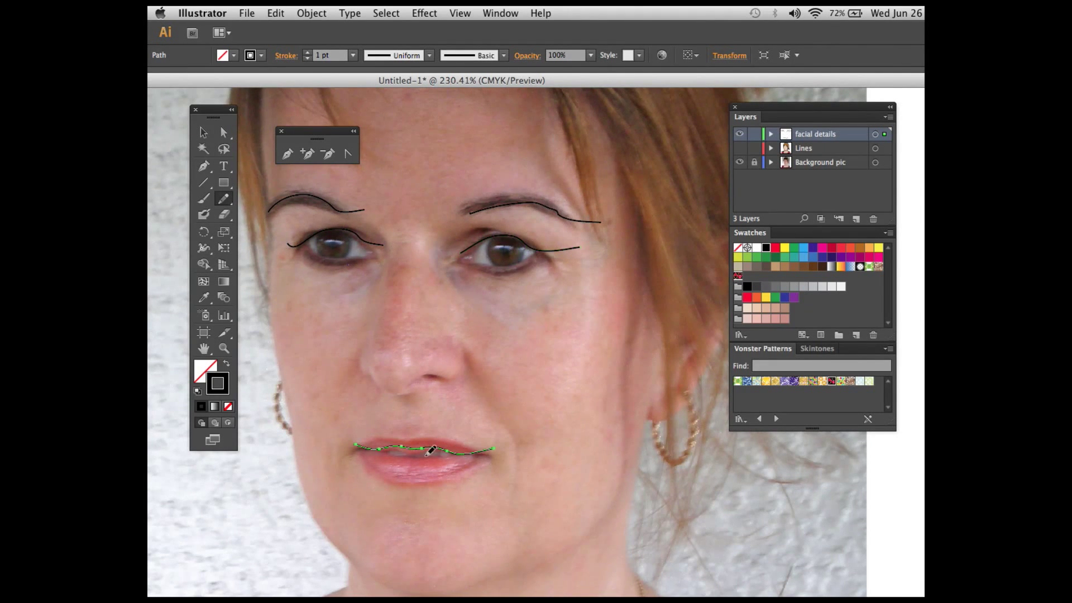
left_click_drag(434, 470, 494, 448)
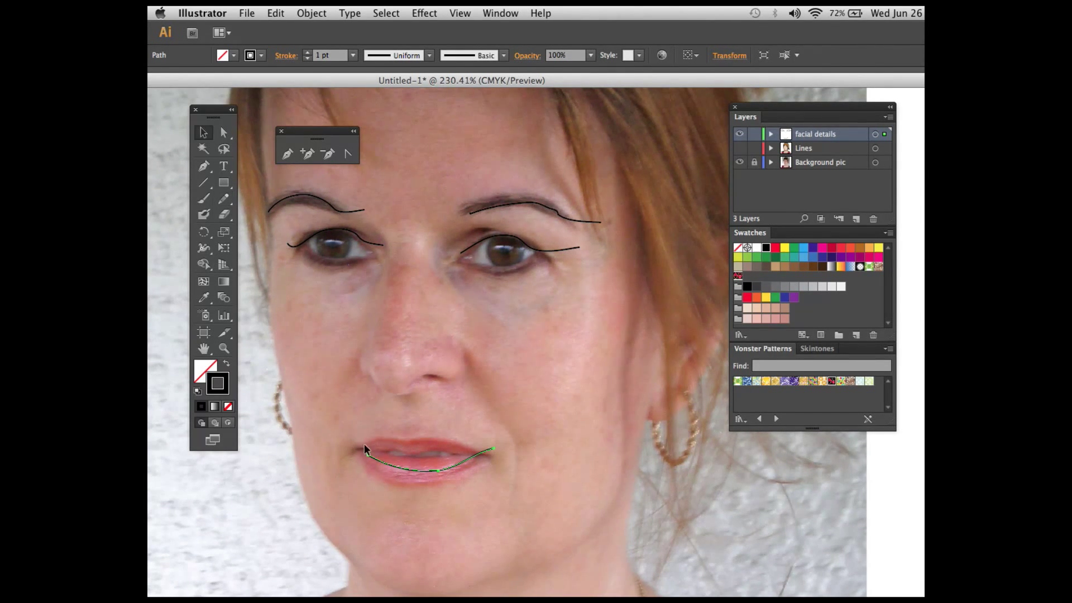
- Widen both eyebrows and both eyelid lines into tapered shapes with the Width tool
left_click(203, 247)
left_click_drag(308, 195, 311, 187)
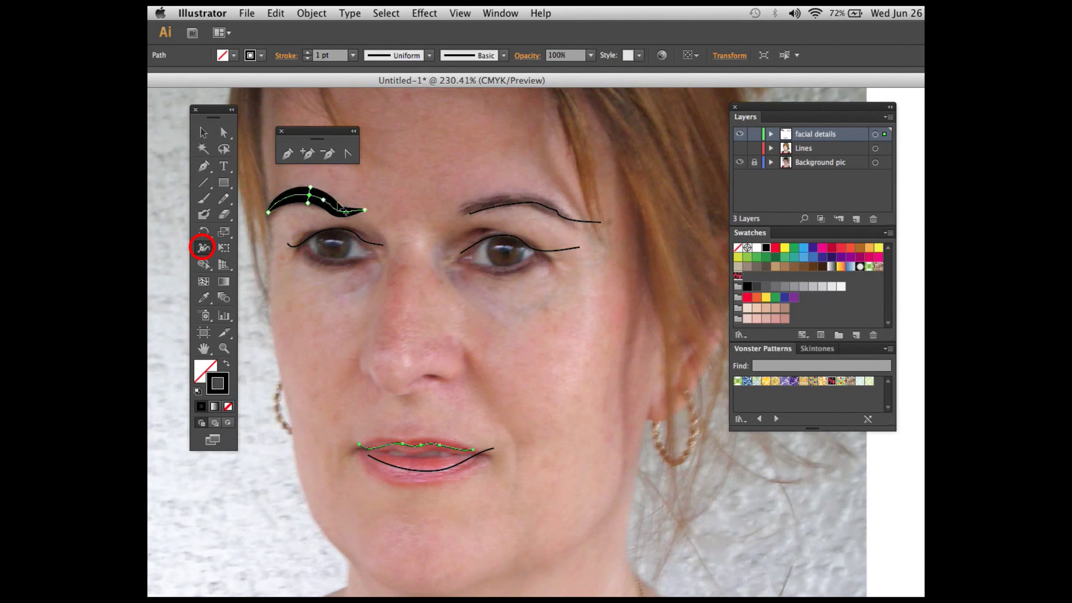
left_click_drag(537, 209, 538, 211)
left_click_drag(539, 260, 539, 264)
left_click_drag(335, 236, 335, 241)
- Widen the upper and lower lip lines into full lip shapes
key("a")
left_click(516, 207)
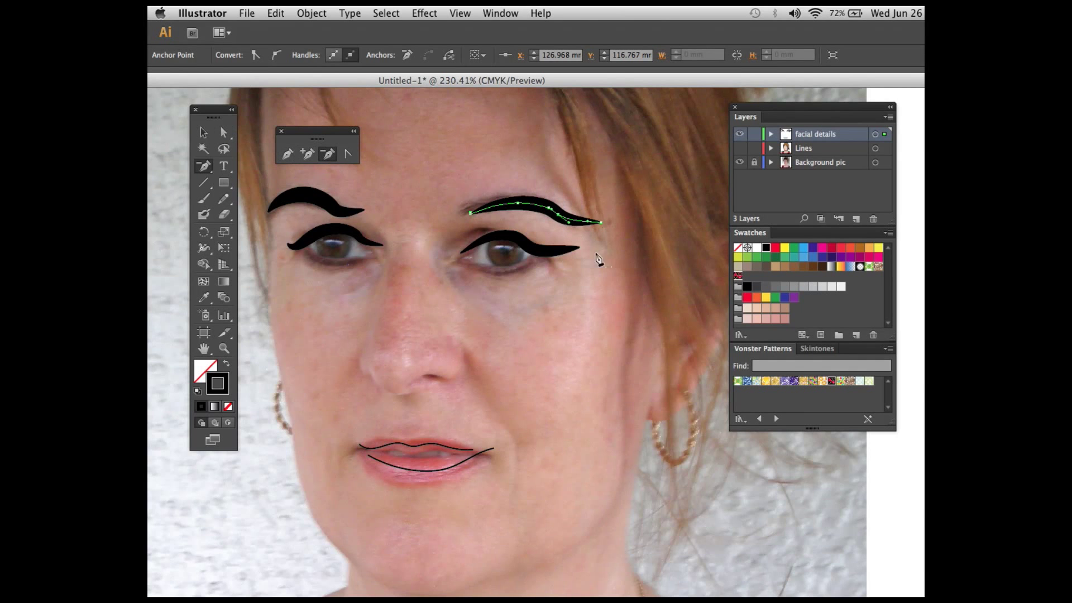
left_click(416, 473)
key("shift+w")
left_click_drag(415, 474, 415, 483)
left_click_drag(424, 445, 424, 441)
key("v")
- Draw a nose stroke and a solid black circle over the left iris
key("ctrl+shift+a")
left_click_drag(414, 382, 449, 375)
key("shift+w")
left_click_drag(229, 190, 251, 213)
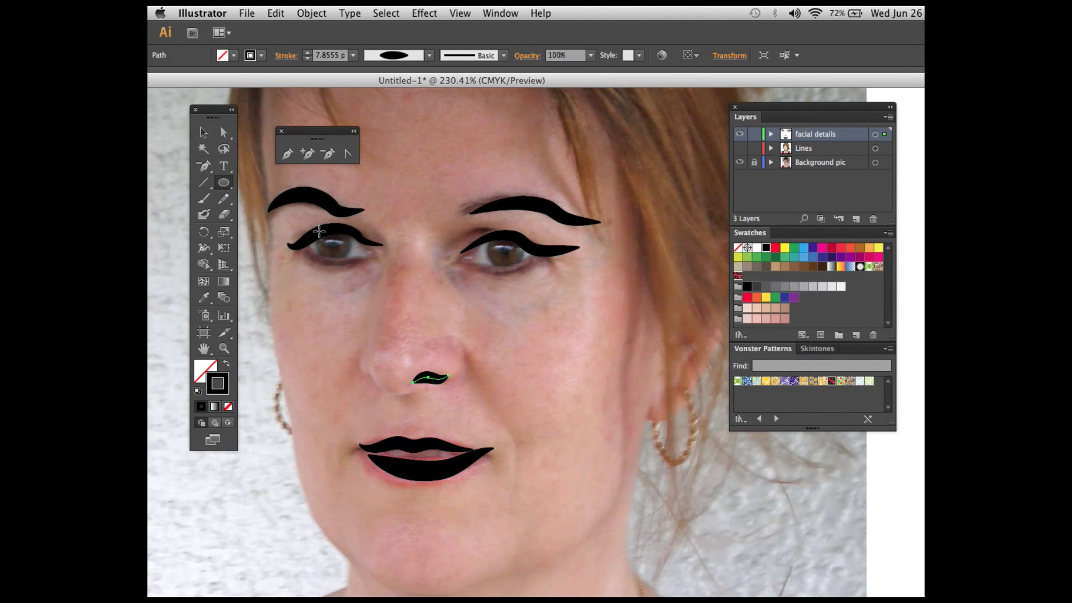
left_click_drag(349, 257, 349, 259)
key("shift+x")
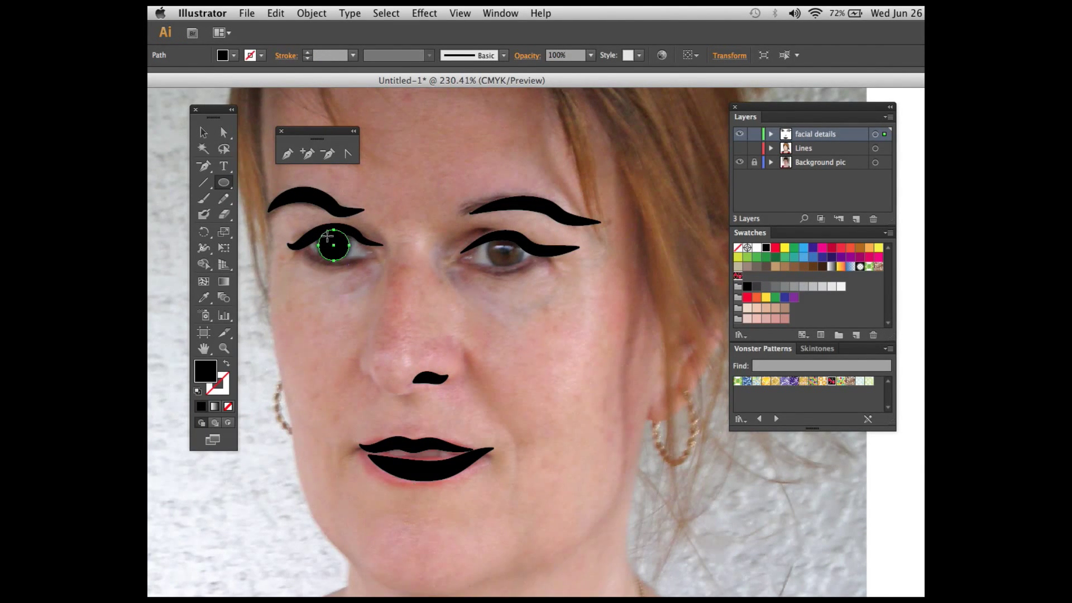
- Add a white highlight to the pupil and copy it onto the right eye
left_click(203, 133)
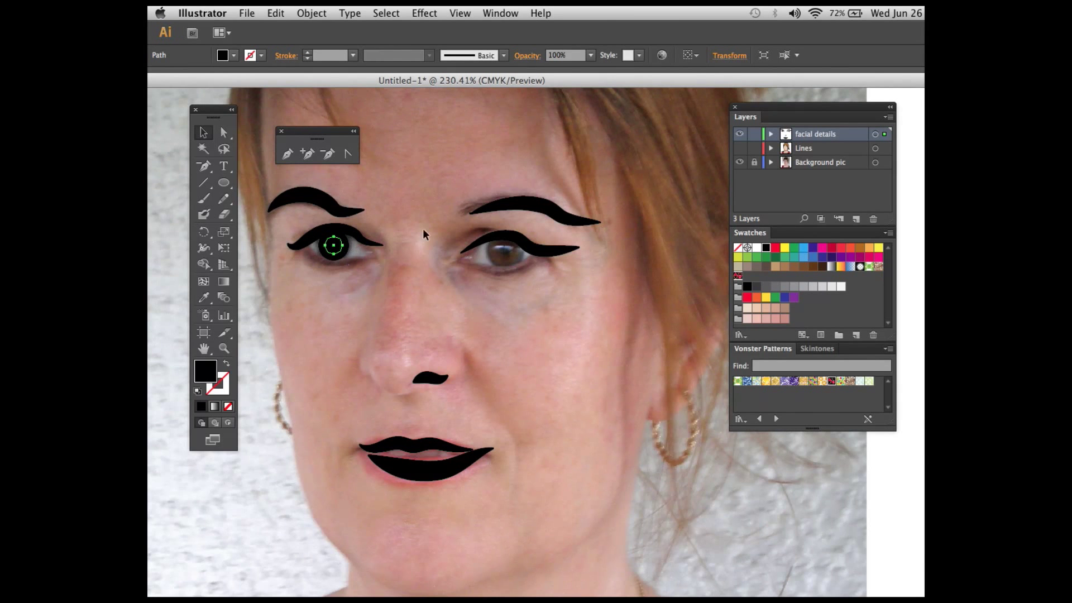
left_click(813, 266)
left_click(223, 182)
left_click_drag(324, 239, 332, 247)
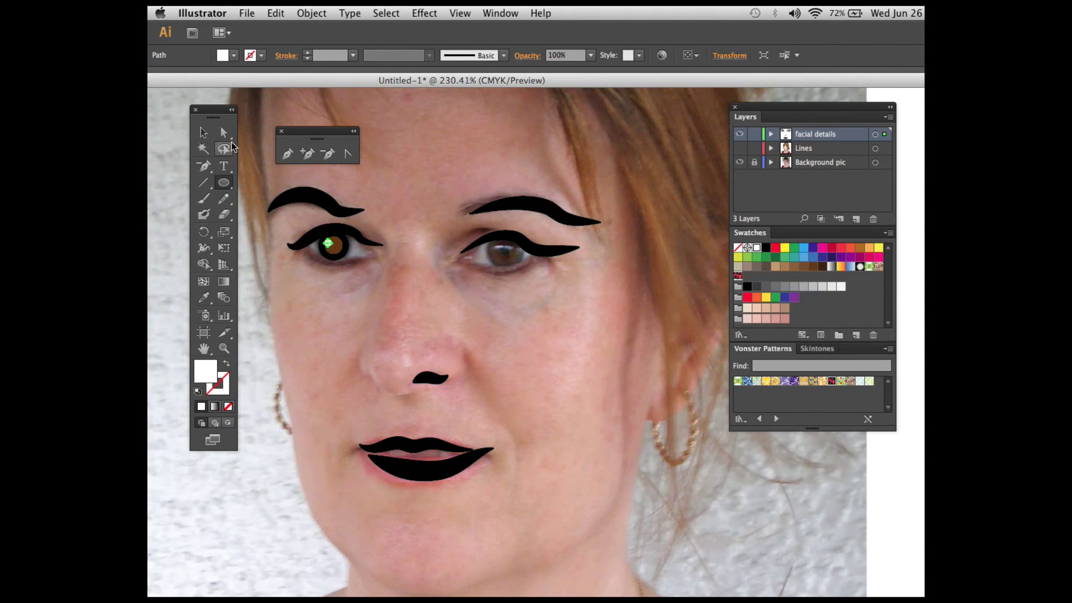
key("v")
left_click(350, 240)
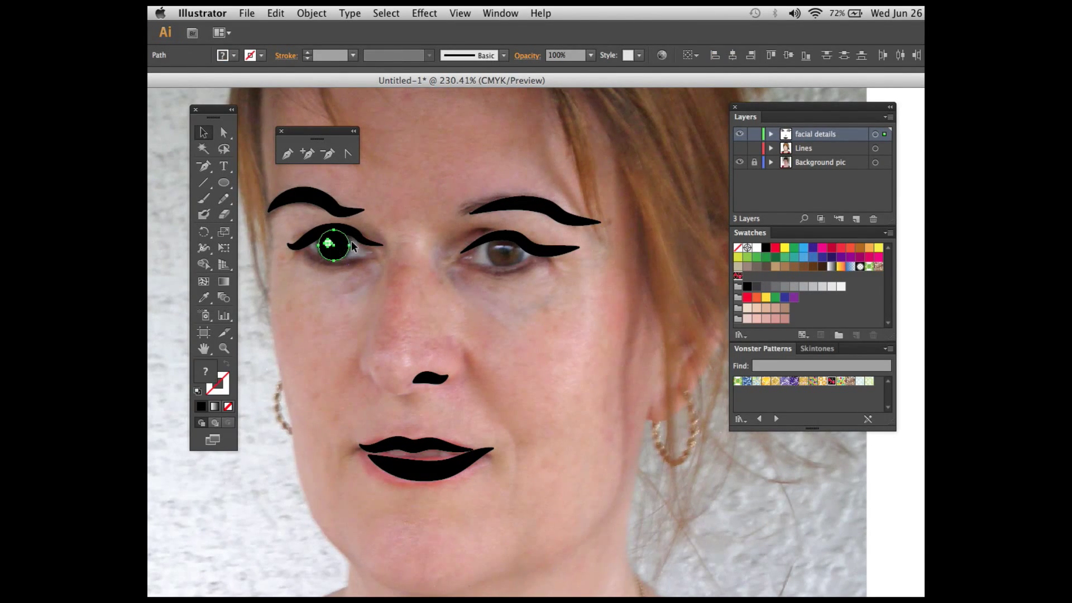
left_click_drag(351, 240, 519, 242)
- Colour the eyebrows and nose stroke brown and the lips red
left_click(528, 241)
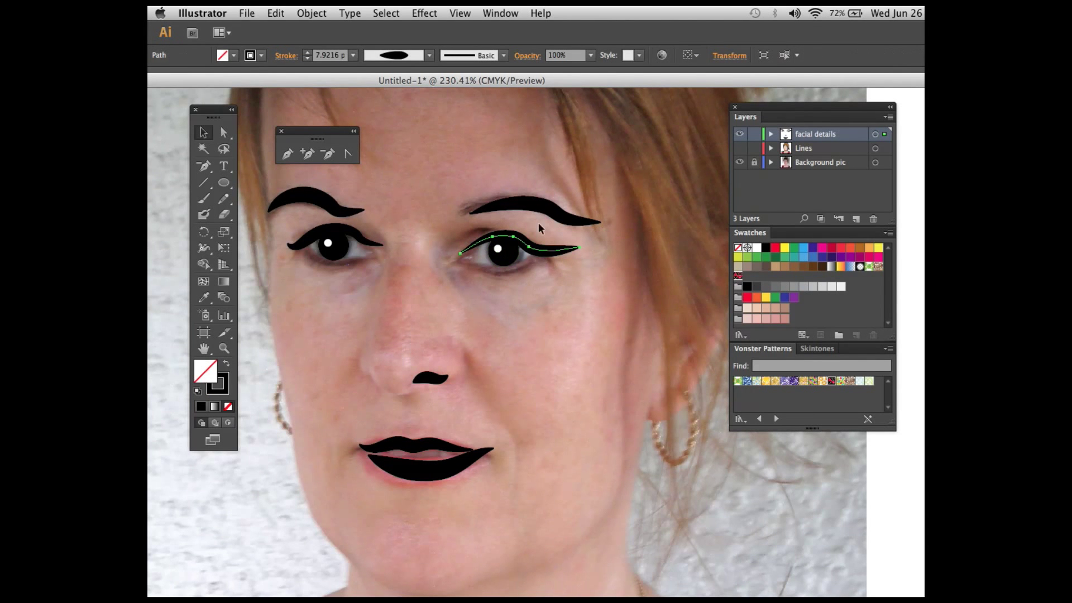
left_click(329, 207, "shift")
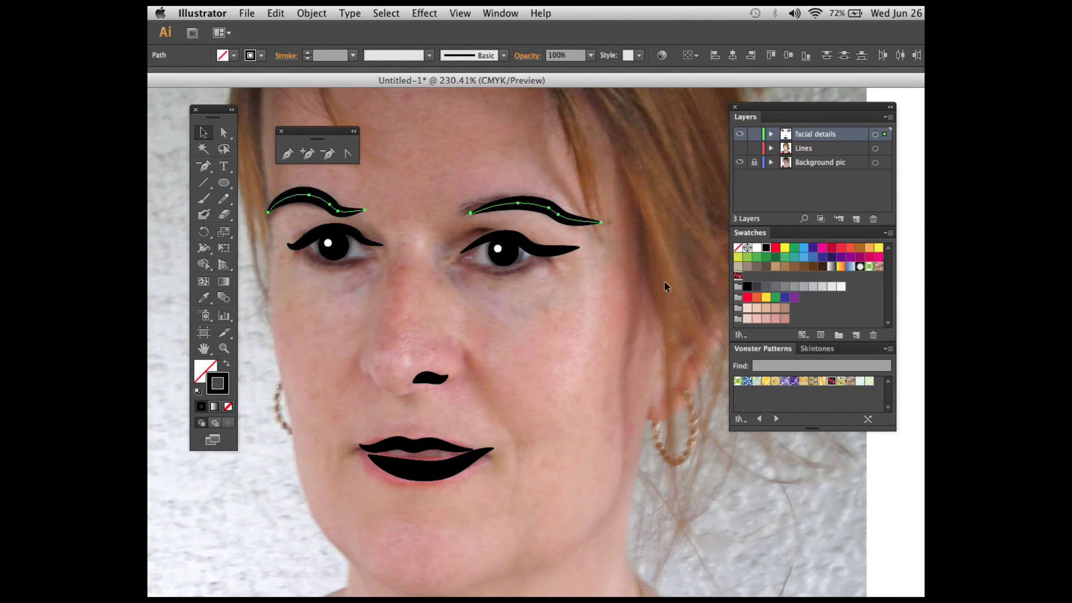
left_click(804, 267)
left_click(425, 466)
left_click(747, 297)
left_click(430, 378)
left_click(784, 308)
left_click(614, 319)
- Trace the right earring in orange and add a tapered hair strand near the ear
left_click(224, 198)
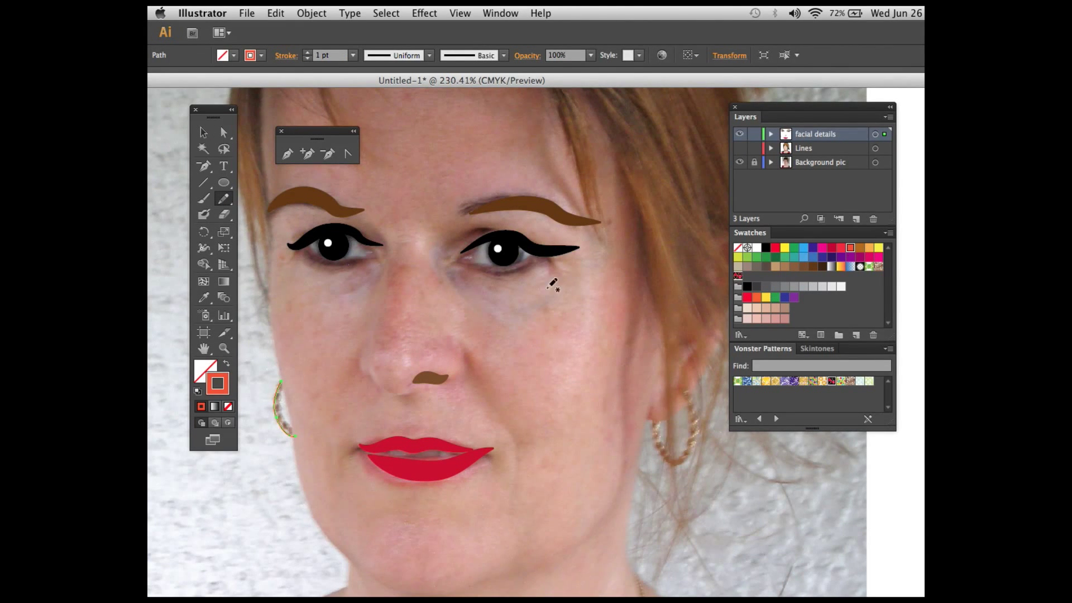
left_click_drag(678, 376, 653, 423)
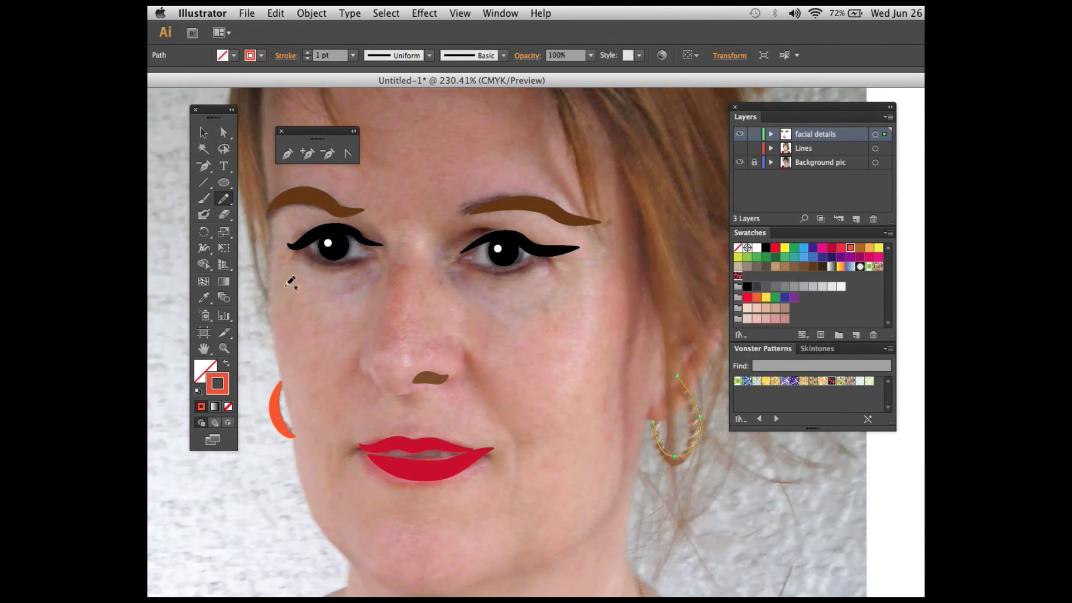
left_click_drag(698, 306, 677, 341)
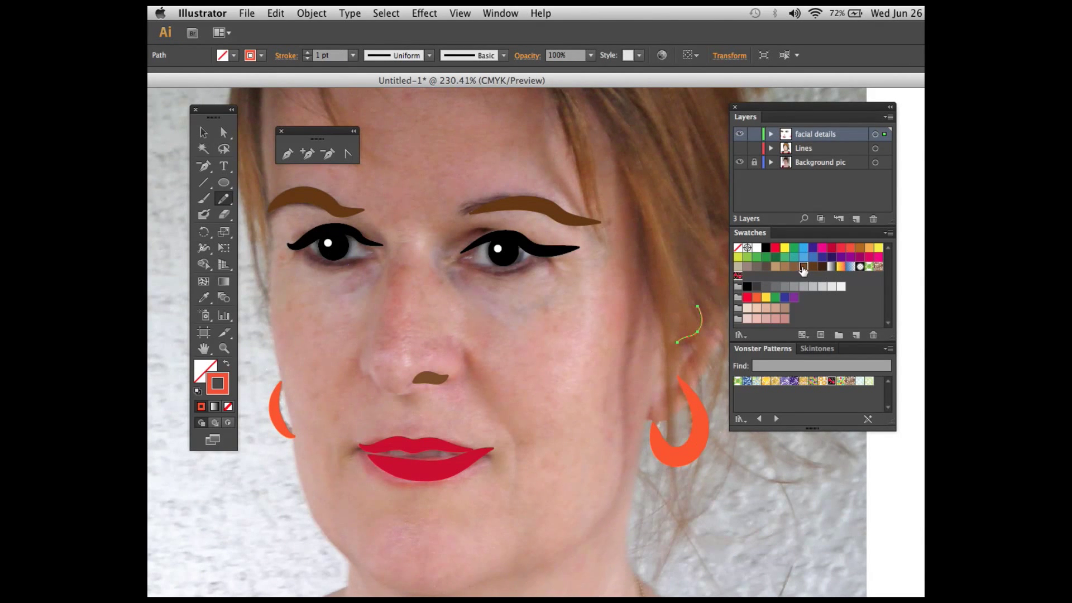
key("shift+w")
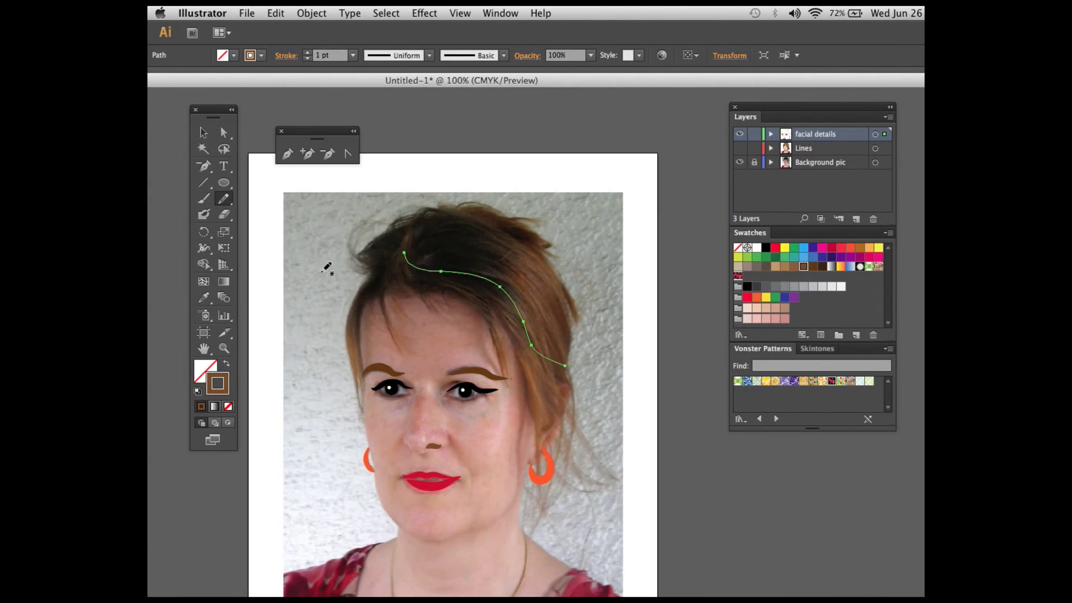
key("shift+w")
left_click_drag(500, 286, 508, 281)
- Draw and thicken a long strand across the head and one along the left hairline
key("n")
left_click_drag(428, 244, 575, 422)
key("shift+w")
left_click_drag(520, 283, 528, 280)
key("n")
left_click_drag(375, 282, 358, 382)
key("shift+w")
left_click_drag(361, 320, 369, 318)
key("a")
left_click(542, 269)
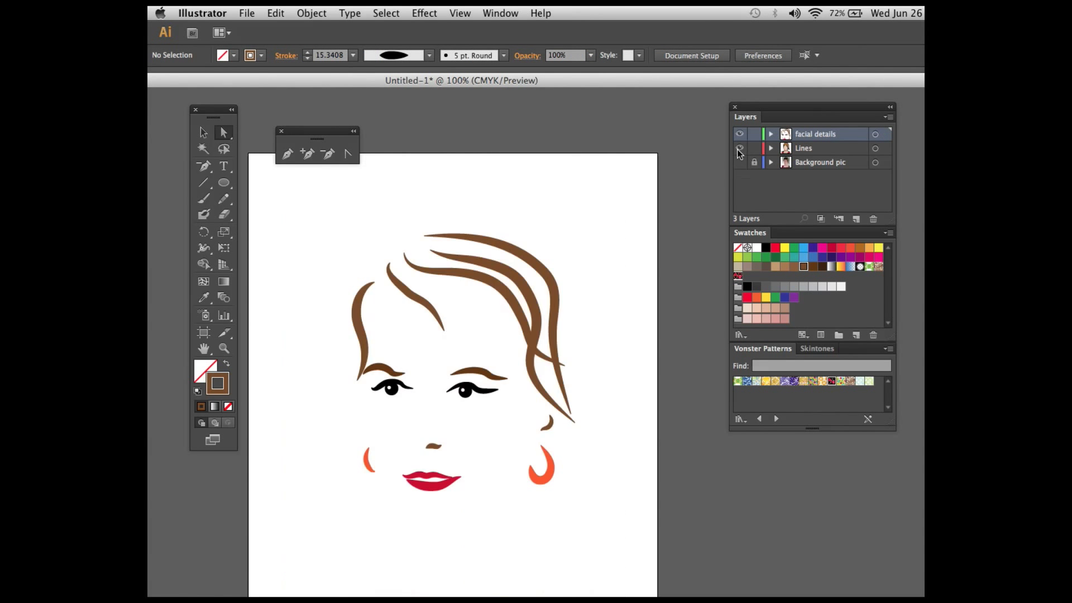
- Draw a teal rectangle with 10 pt black border over the portrait and send it to back
left_click_drag(224, 182, 241, 183)
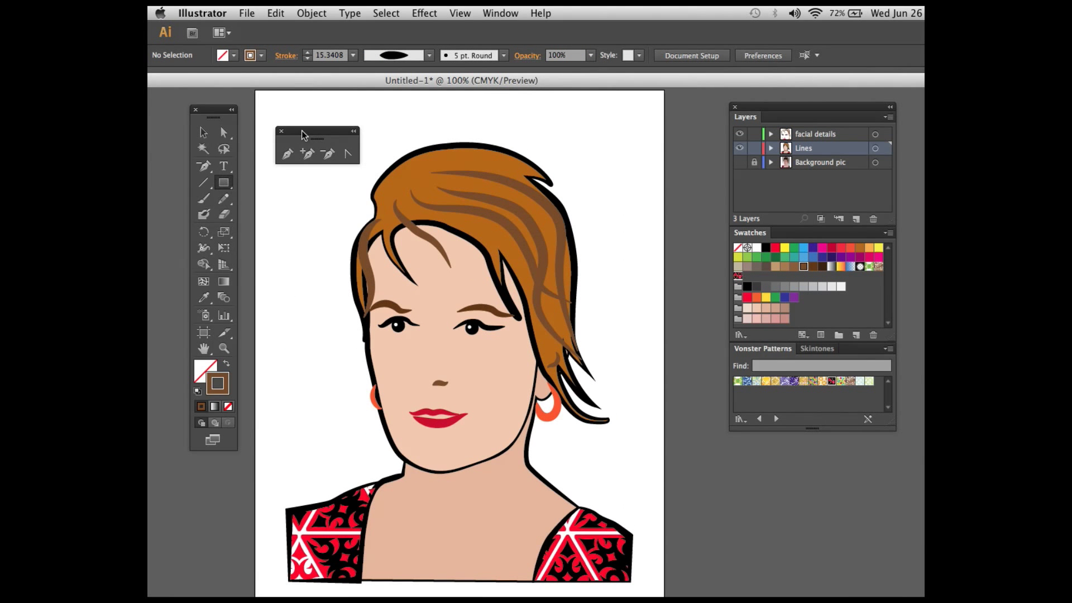
left_click(281, 131)
left_click_drag(632, 583, 284, 126)
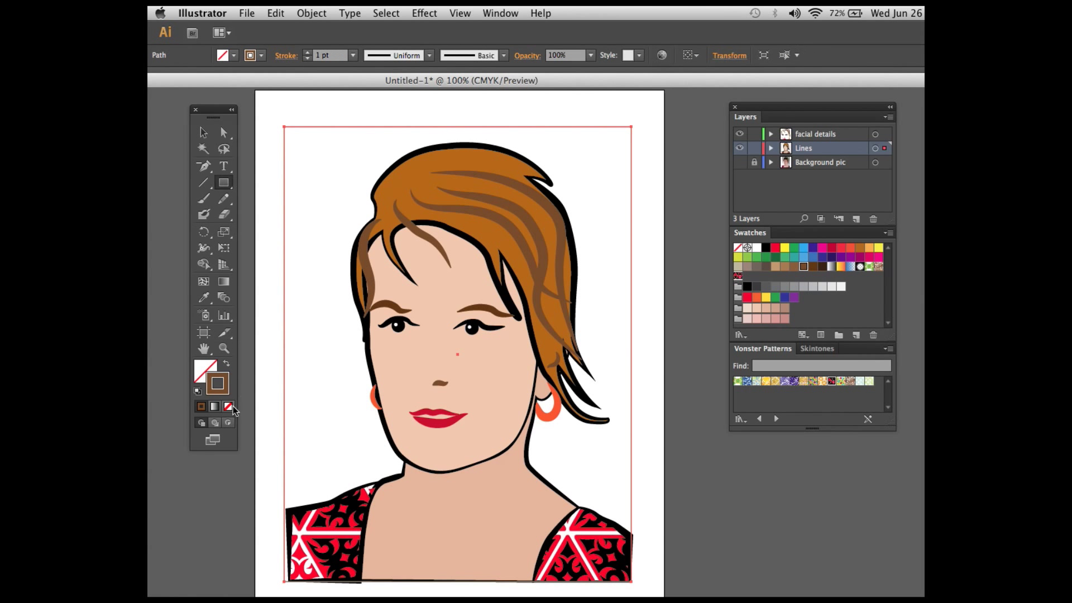
left_click(207, 370)
mouse_move(512, 542)
left_mouse_down()
mouse_move(486, 551)
mouse_move(509, 577)
mouse_move(523, 542)
mouse_move(493, 547)
mouse_move(475, 522)
left_mouse_up()
left_click(375, 398)
left_click(311, 12)
left_click(481, 86)
- Deselect the rectangle and select the face outline path to recolour its stroke
key("v")
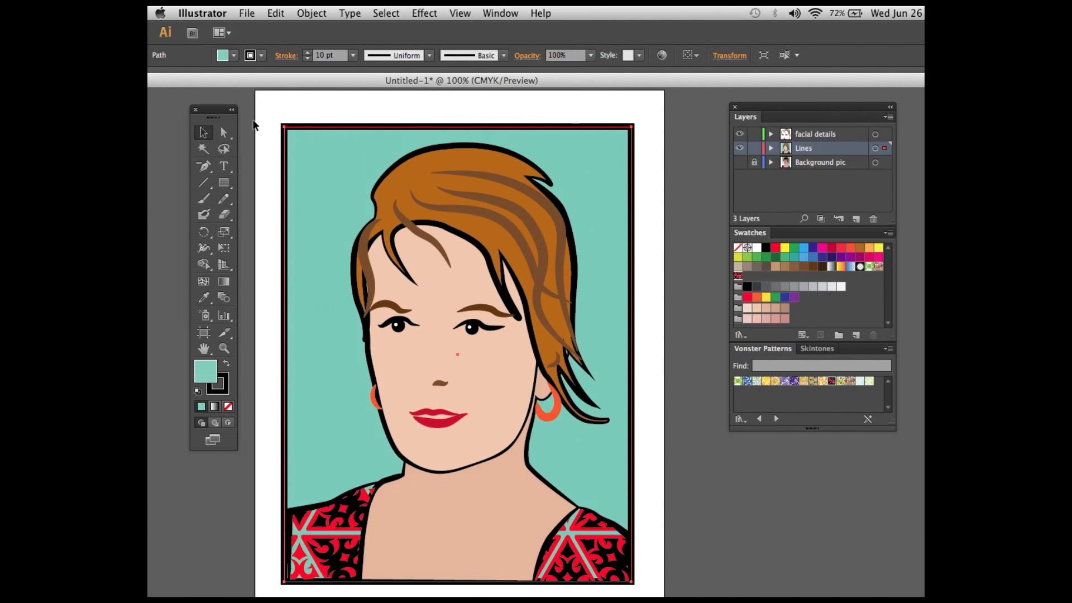
left_click(254, 125)
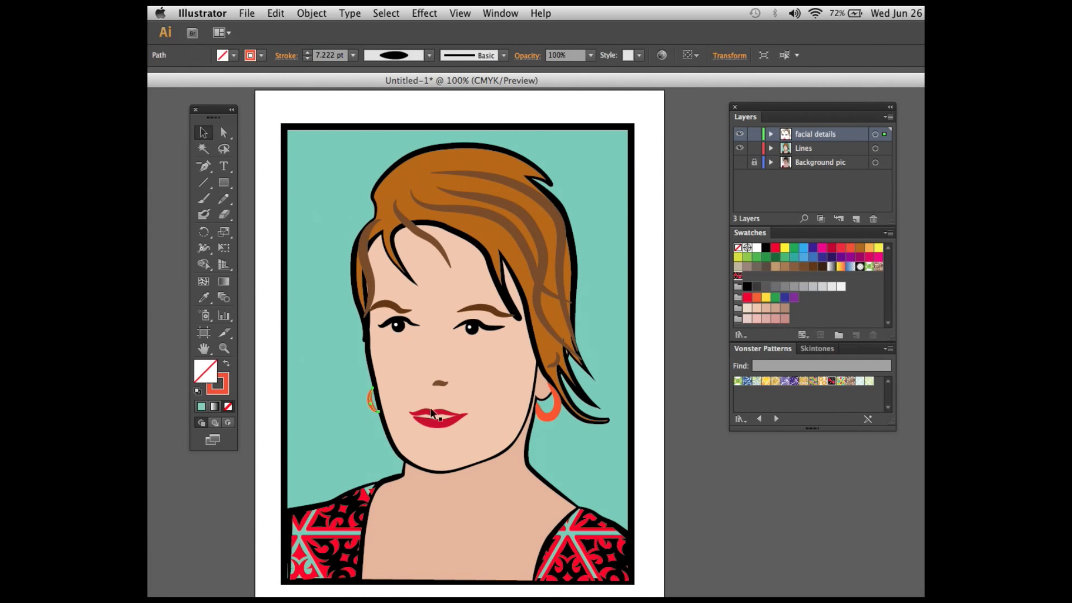
left_click(413, 409)
key("a")
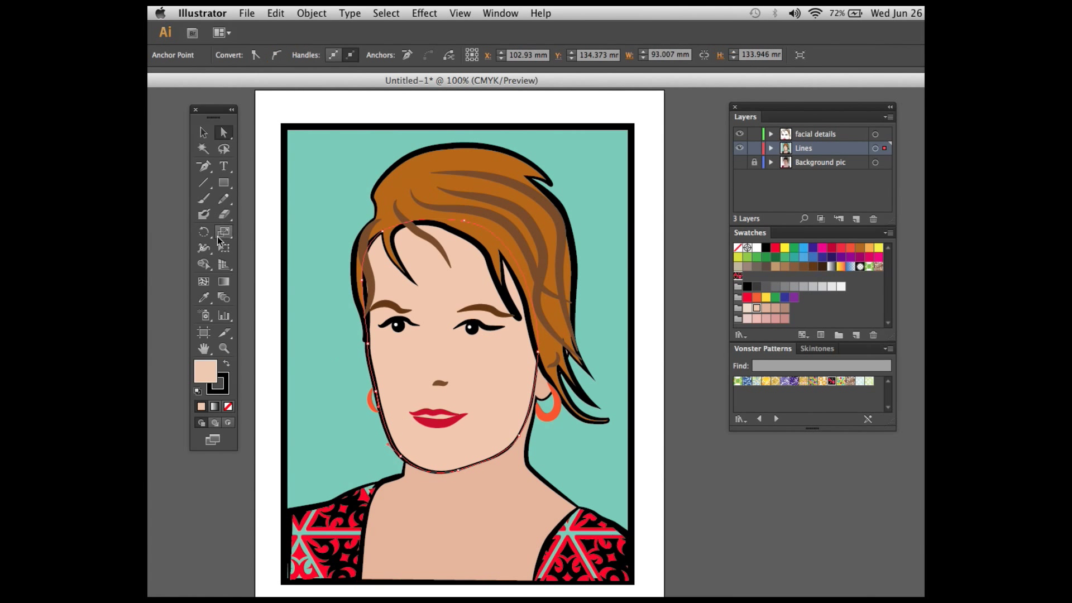
key("v")
left_click(303, 123)
- Select the hair shape, undo one change, then pick the left eyebrow and deselect everything
left_click(550, 301)
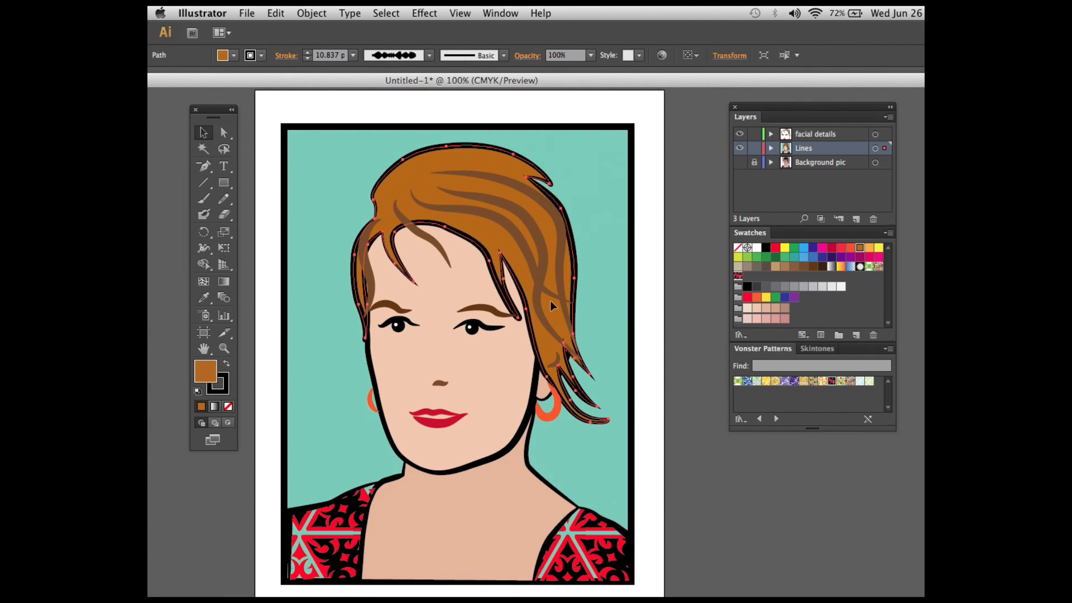
key("ctrl+z")
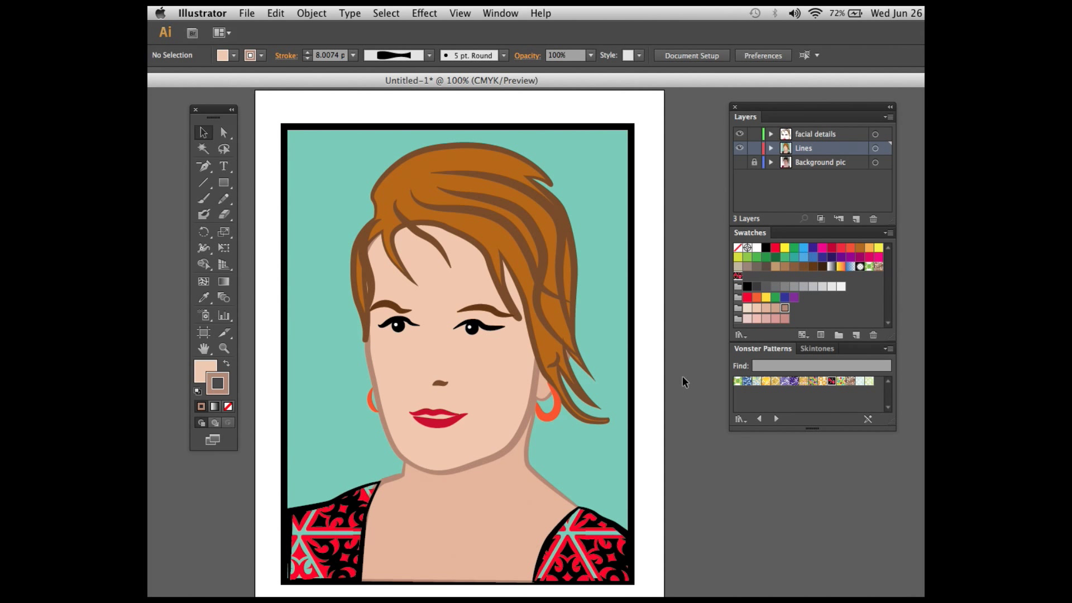
left_click(390, 307)
left_click(681, 285)
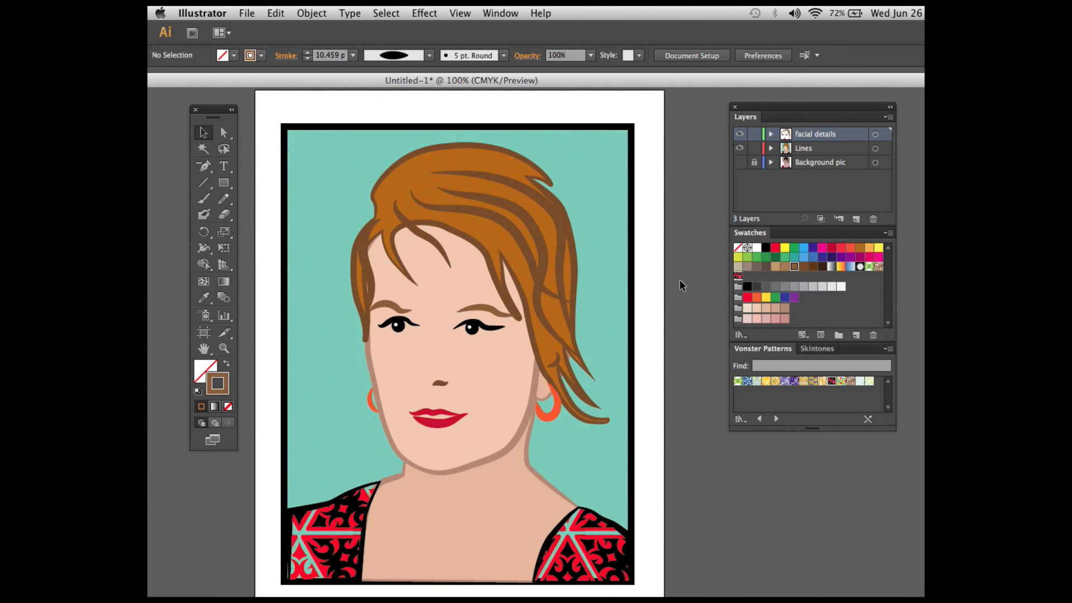